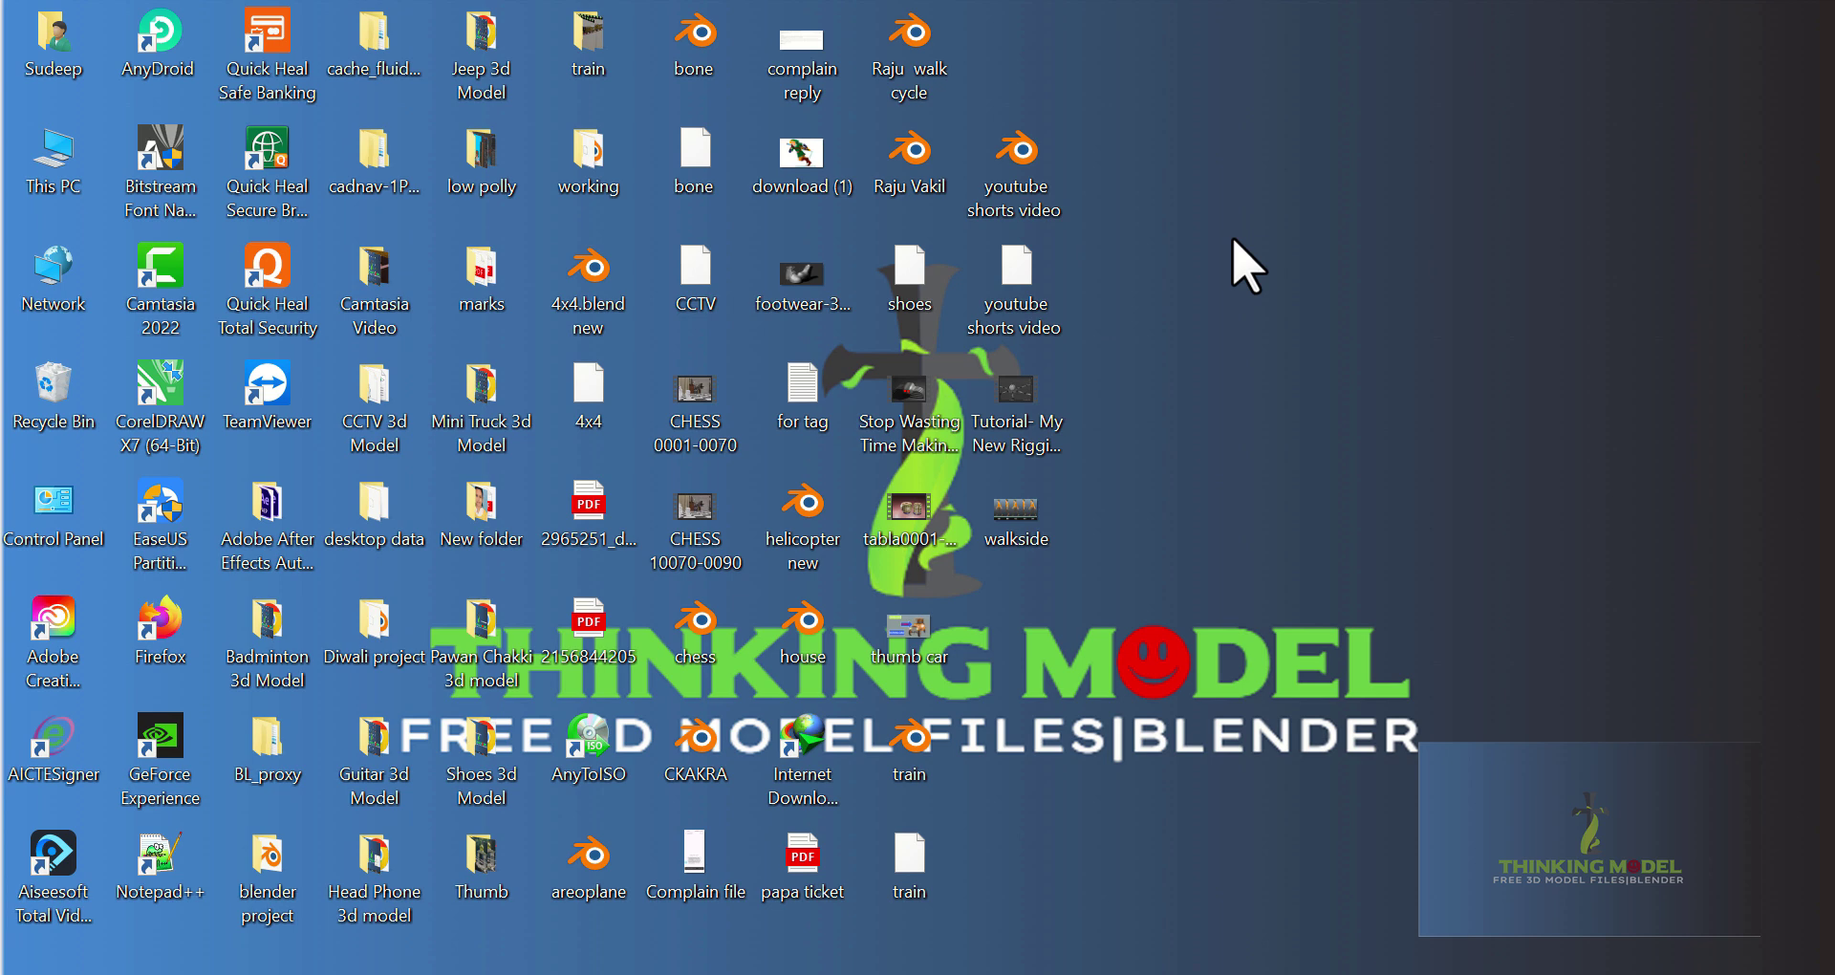
Refresh the Windows desktop four times from its right-click menu.
right_click(1233, 239)
click(1300, 325)
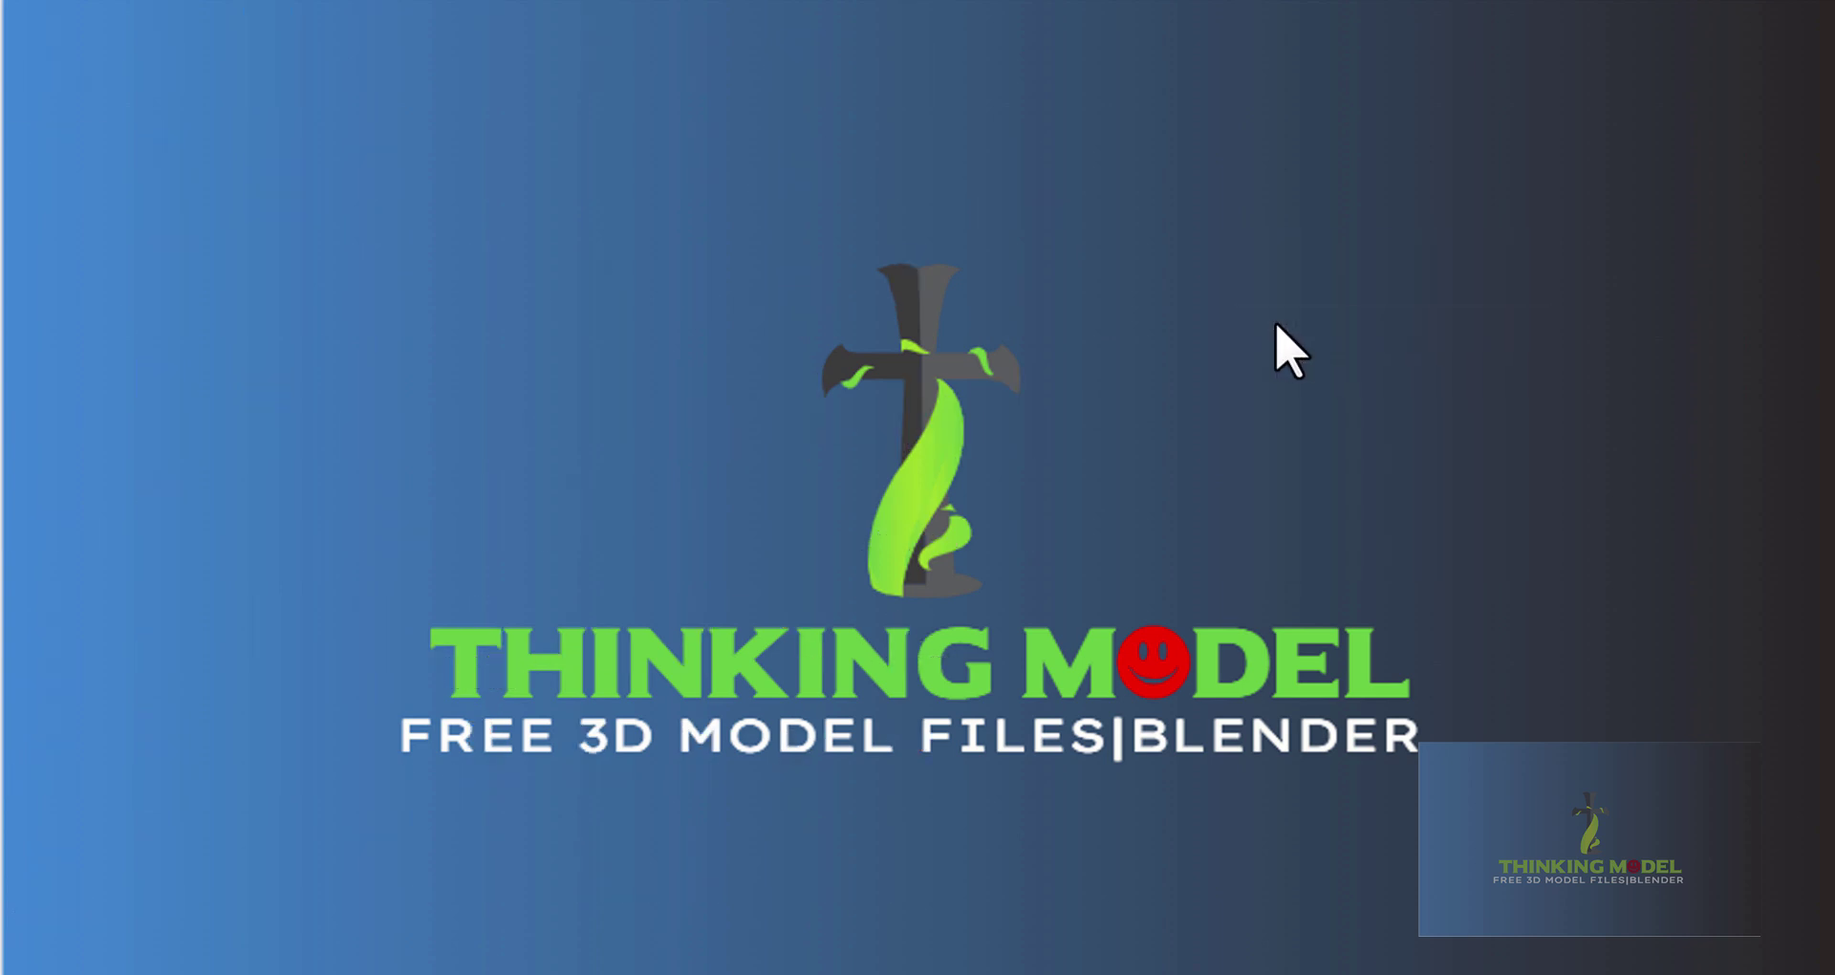
right_click(1225, 287)
click(1261, 367)
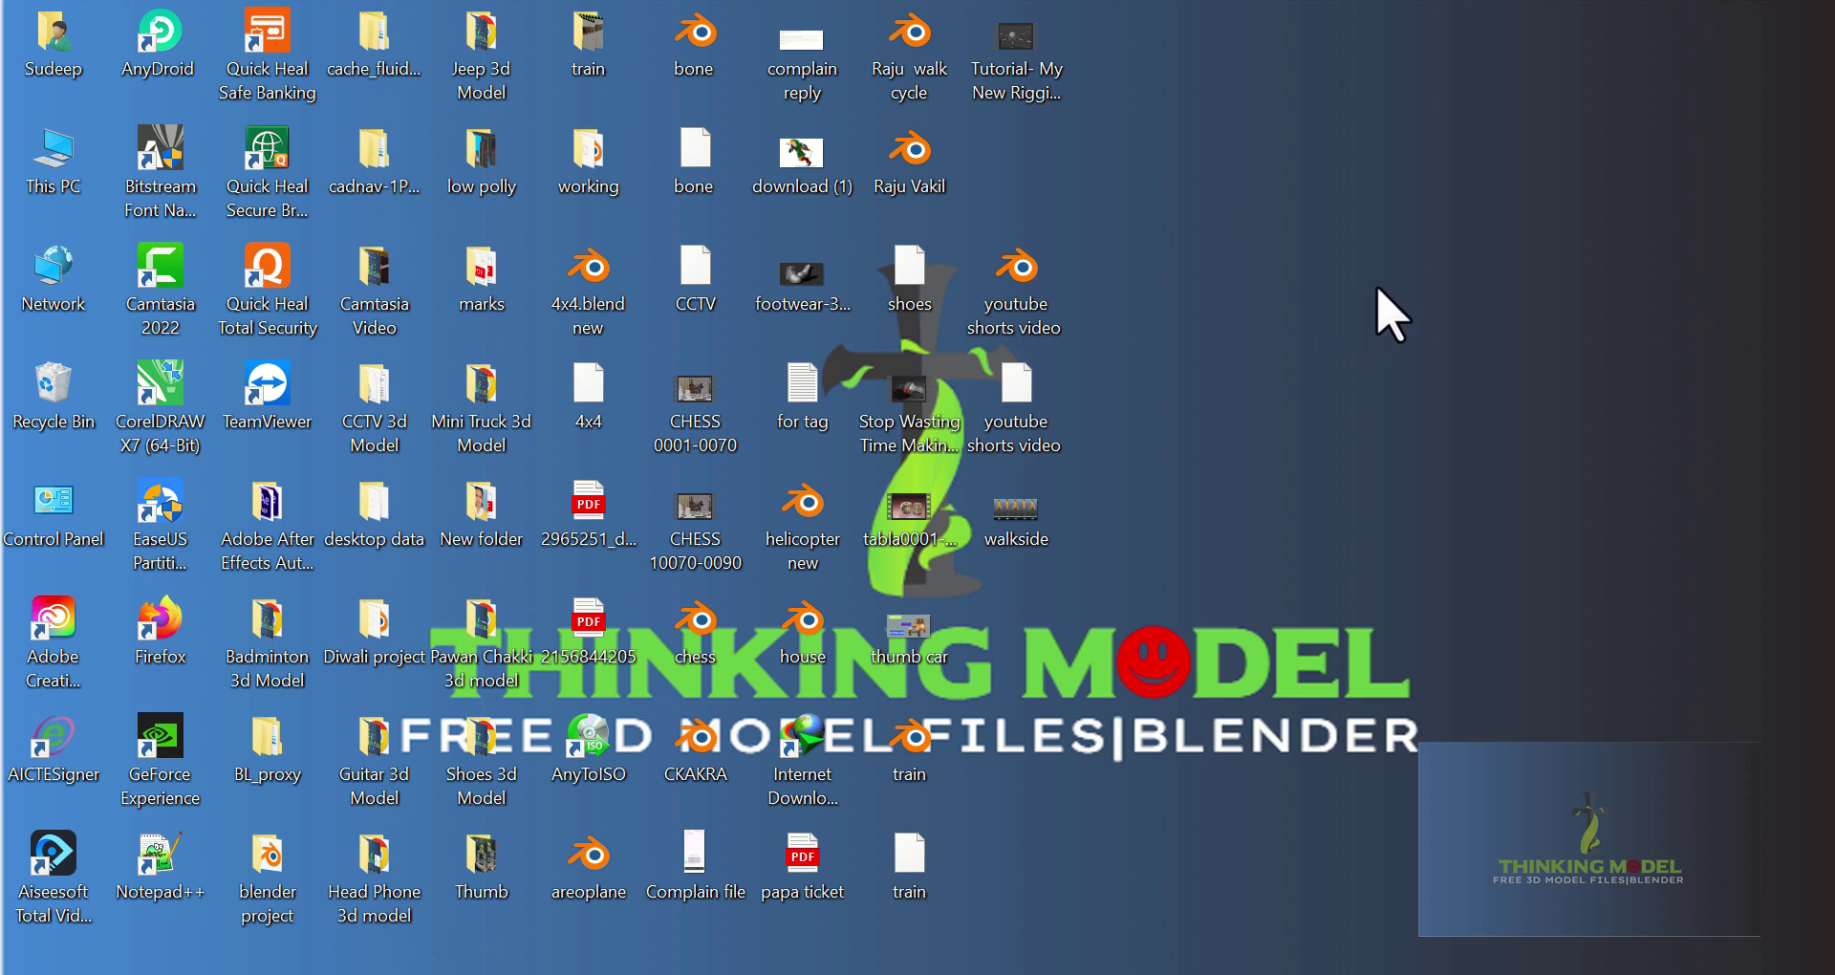
right_click(1235, 335)
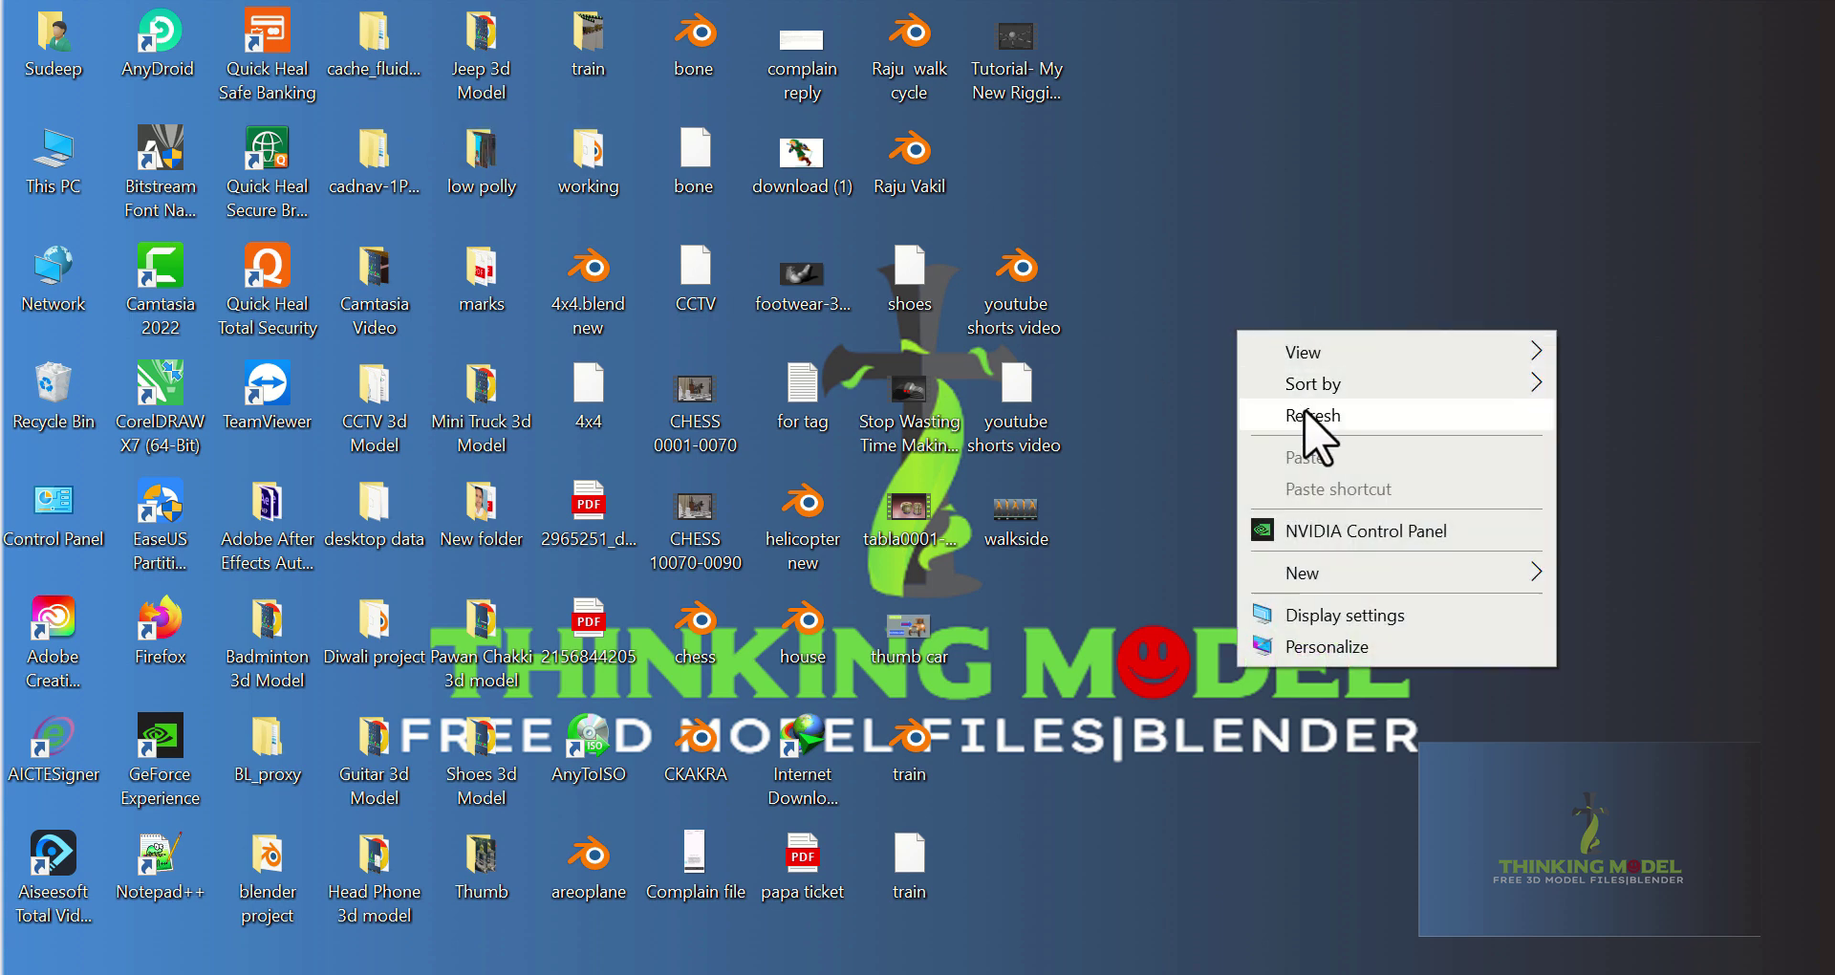
click(1300, 420)
right_click(1218, 311)
click(1268, 392)
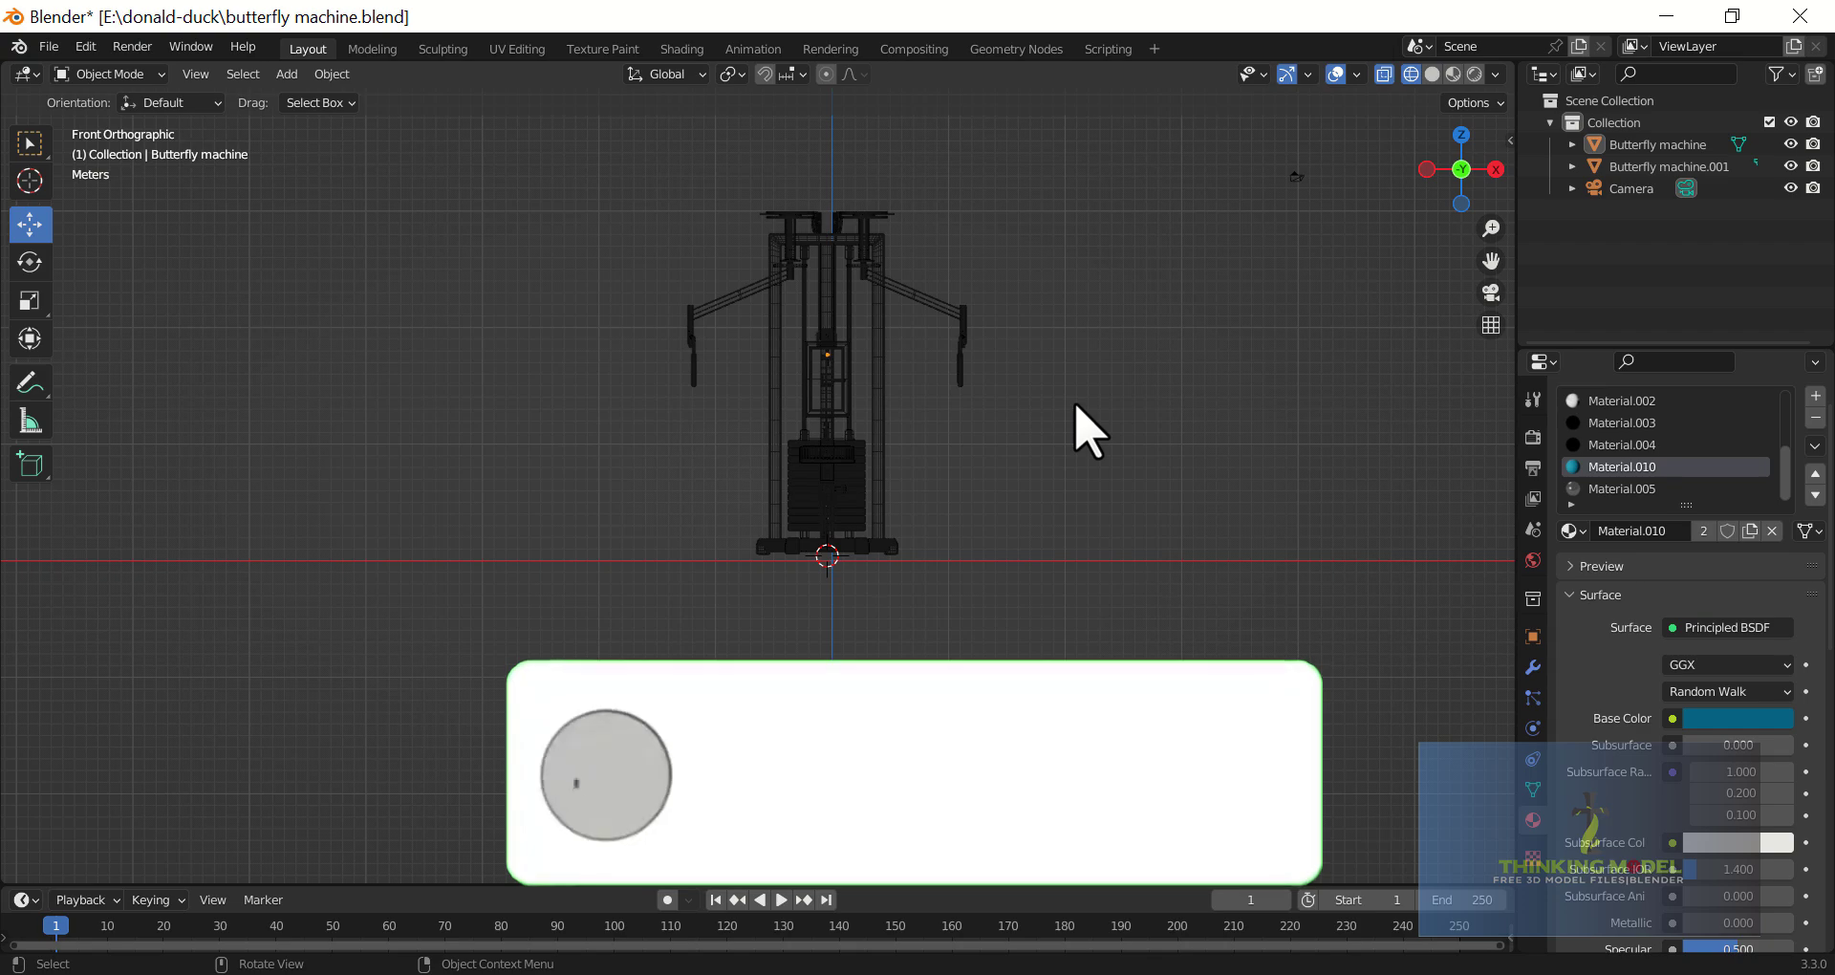
Switch the viewport to Solid shading and orbit to a three-quarter view of the machine.
mouse_move(1069, 403)
middle_down()
mouse_move(902, 414)
mouse_move(979, 313)
middle_up()
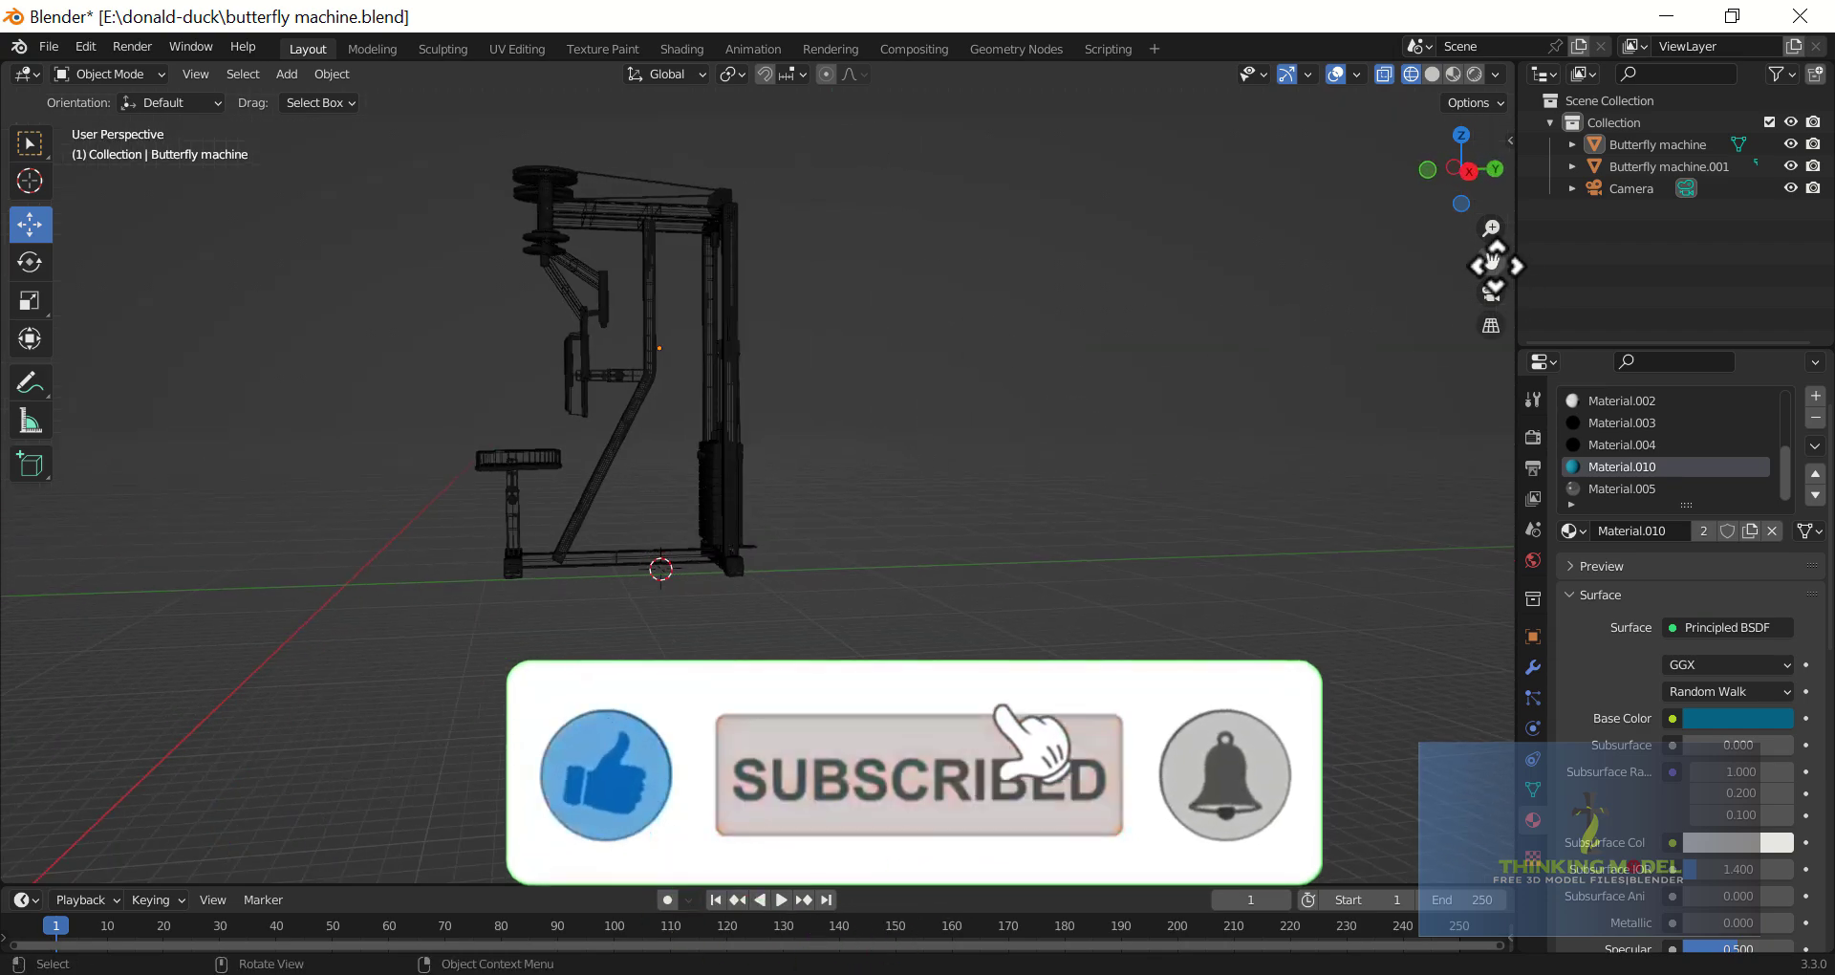
drag(1491, 260, 932, 564)
mouse_move(932, 564)
middle_down()
mouse_move(1016, 520)
mouse_move(1080, 584)
middle_up()
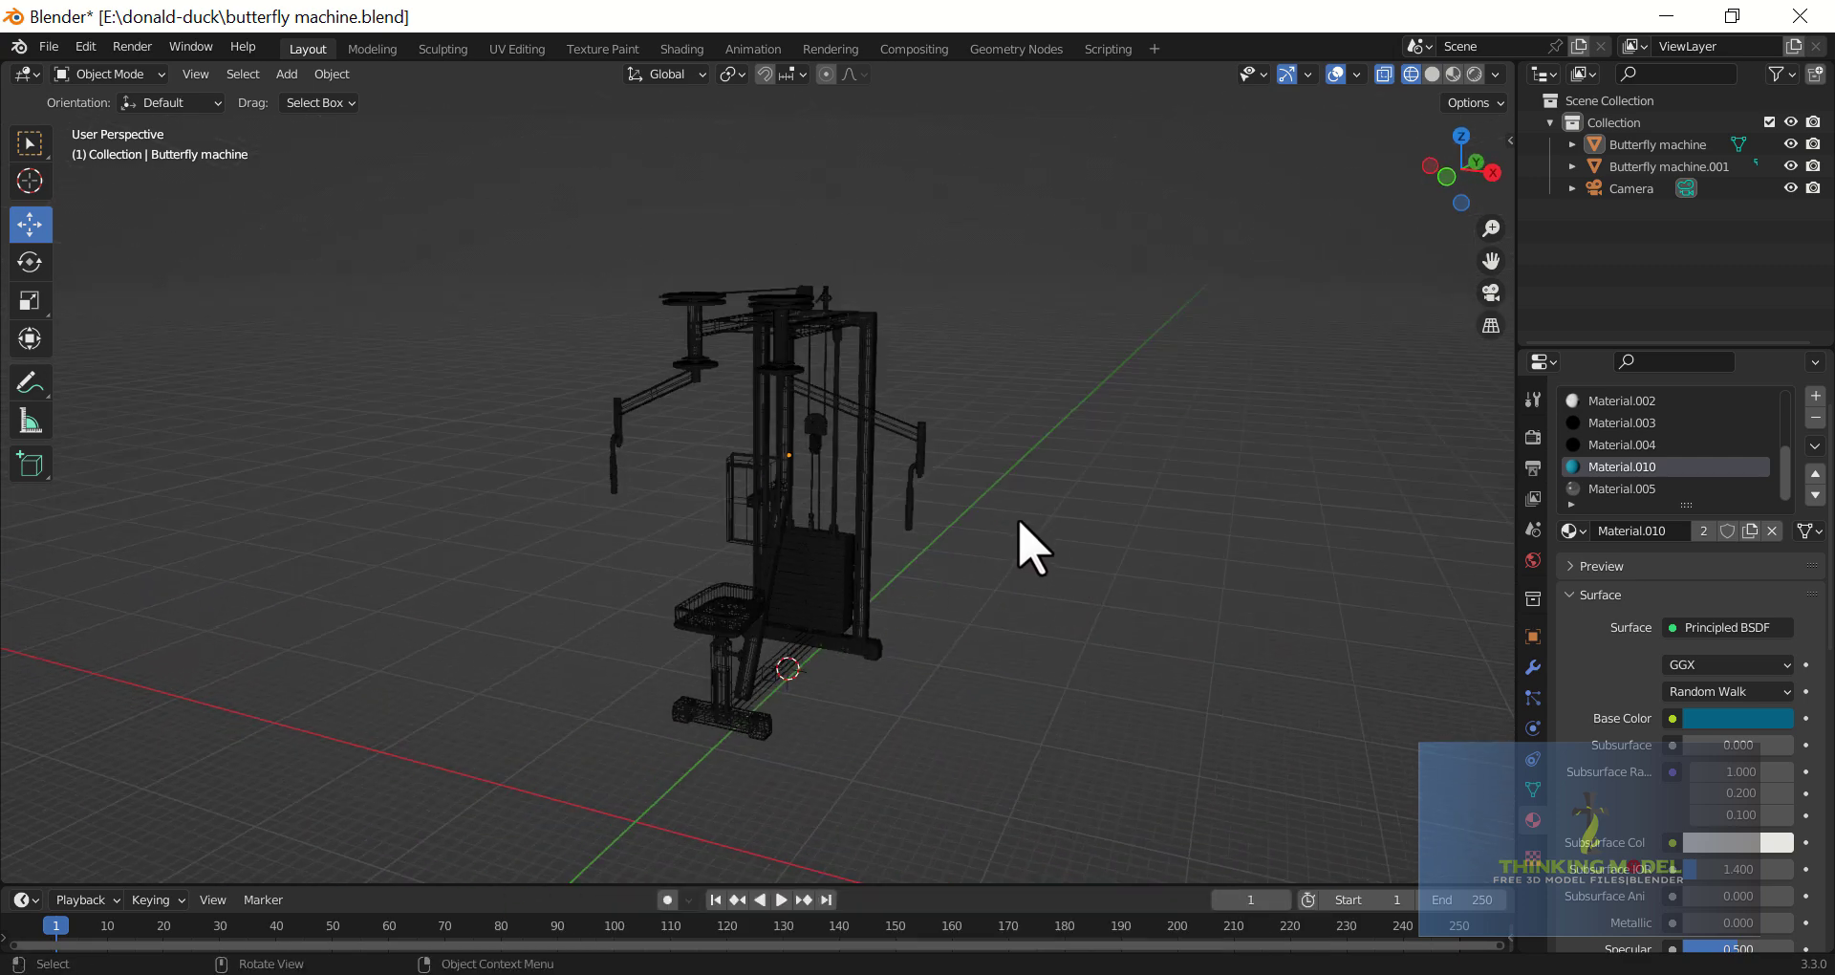
click(1431, 74)
scroll(1181, 516, up, 1)
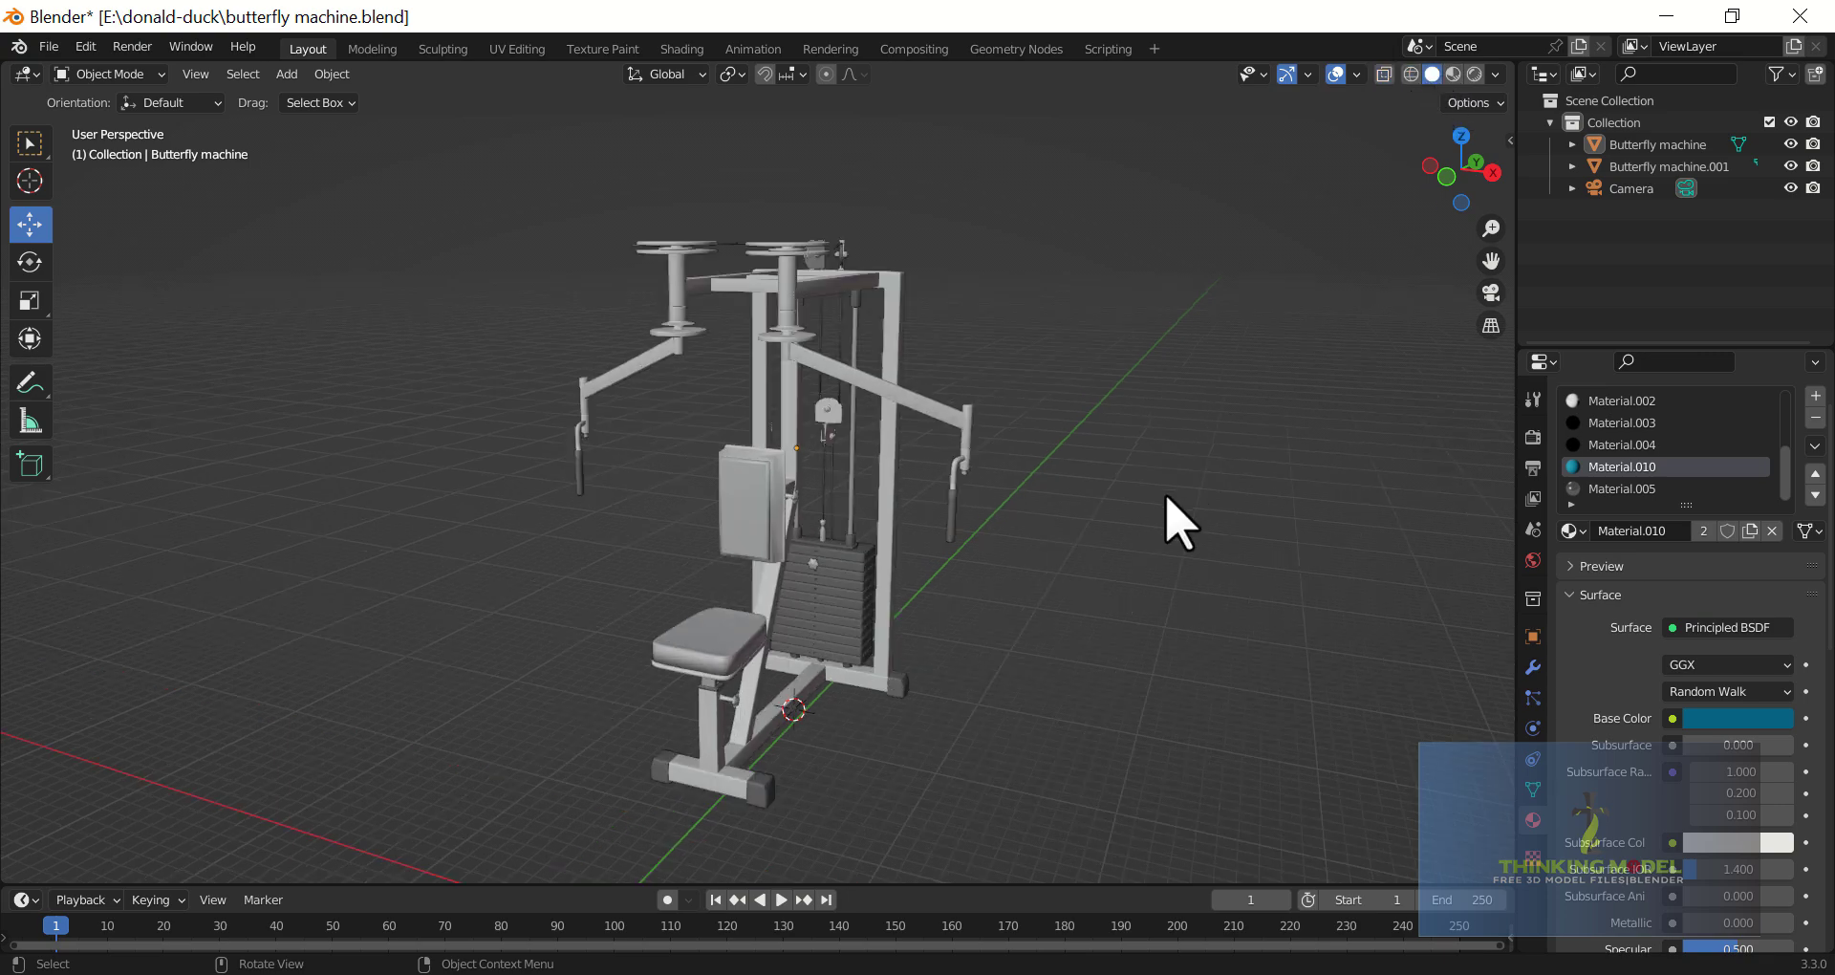
scroll(1180, 521, up, 2)
mouse_move(1175, 550)
middle_down()
mouse_move(1094, 588)
mouse_move(1119, 574)
mouse_move(1138, 614)
mouse_move(1190, 641)
mouse_move(1147, 659)
mouse_move(819, 635)
mouse_move(688, 462)
mouse_move(544, 532)
mouse_move(1155, 283)
middle_up()
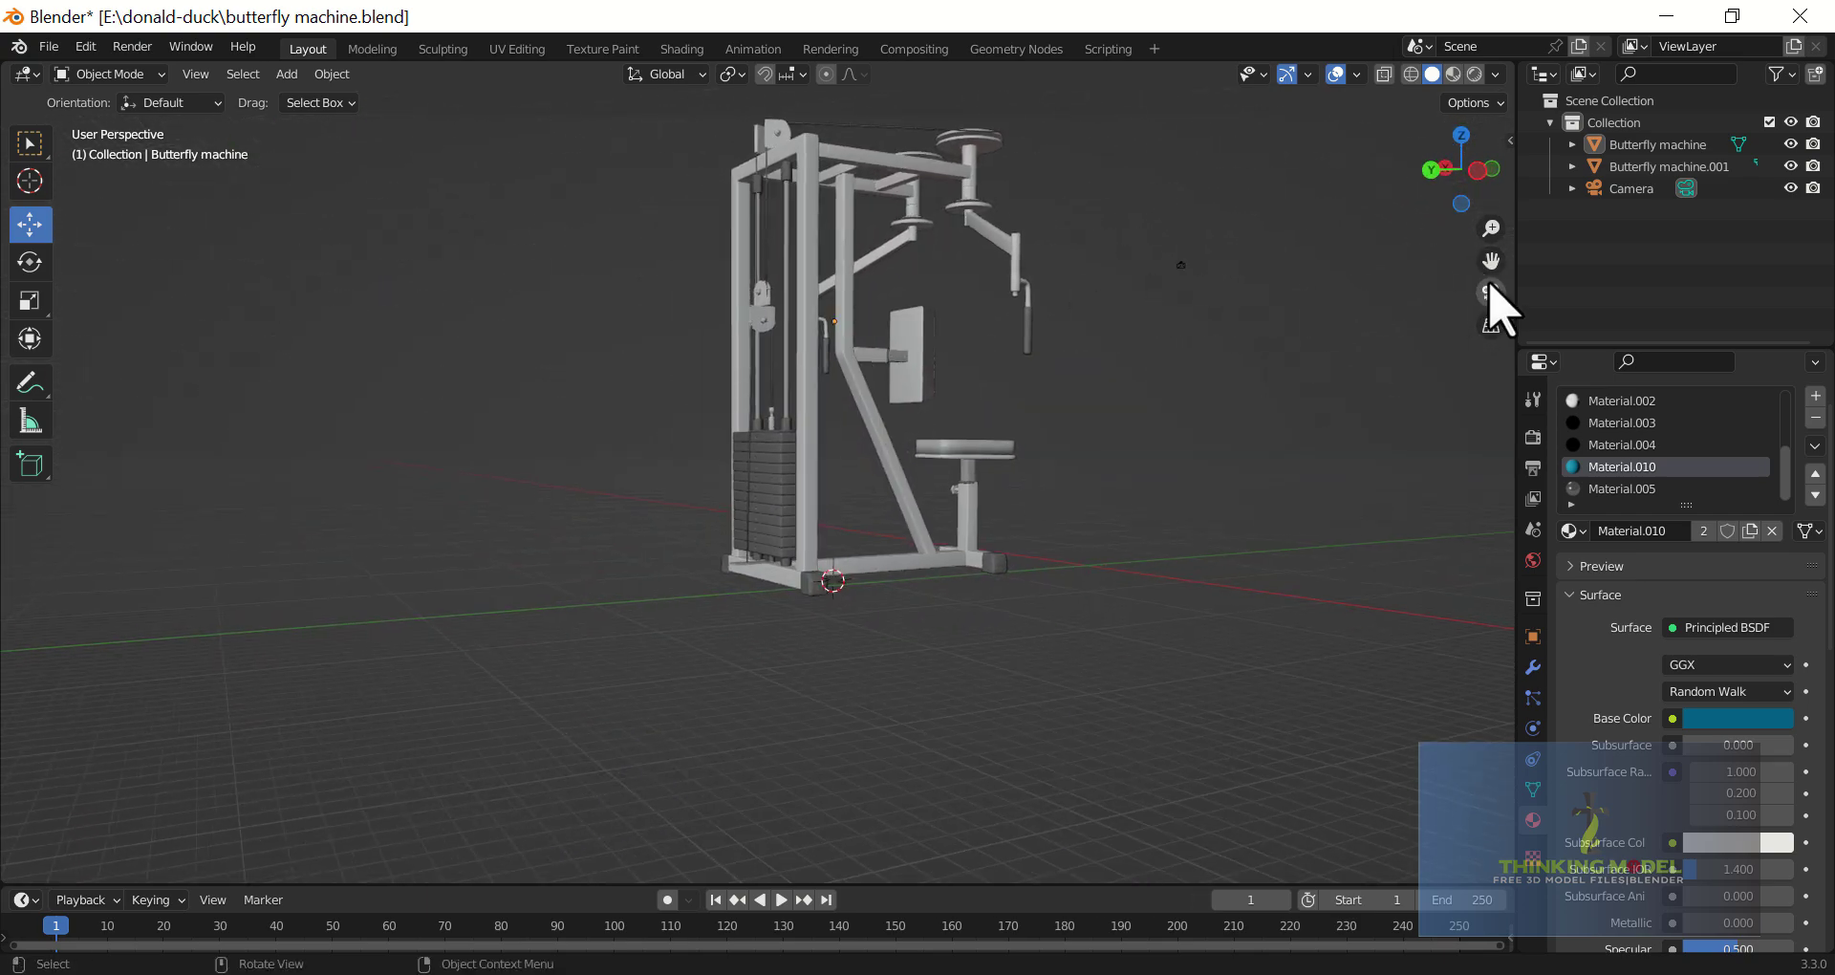
mouse_move(1176, 344)
shift+middle_down()
mouse_move(1147, 449)
mouse_move(954, 536)
mouse_move(844, 545)
mouse_move(1111, 411)
mouse_move(1084, 512)
mouse_move(958, 559)
shift+middle_up()
Select the Butterfly machine, view it from above, then deselect it.
click(841, 577)
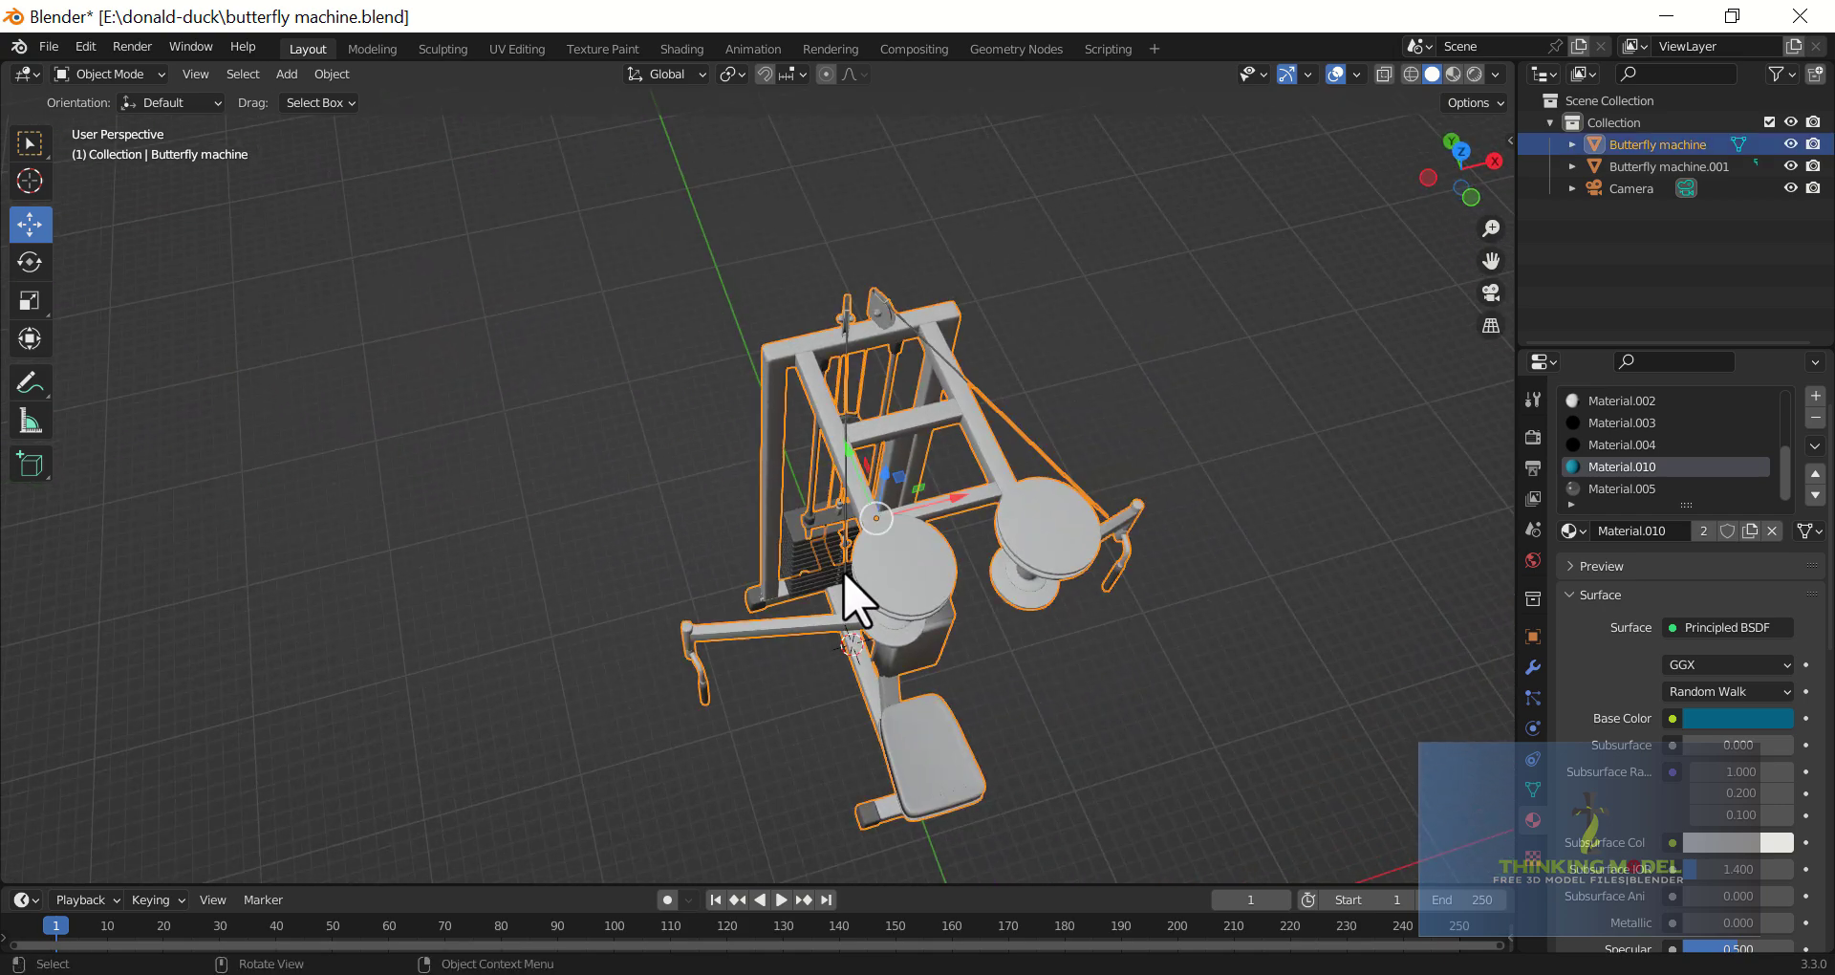
mouse_move(1106, 566)
middle_down()
mouse_move(966, 603)
mouse_move(1012, 552)
middle_up()
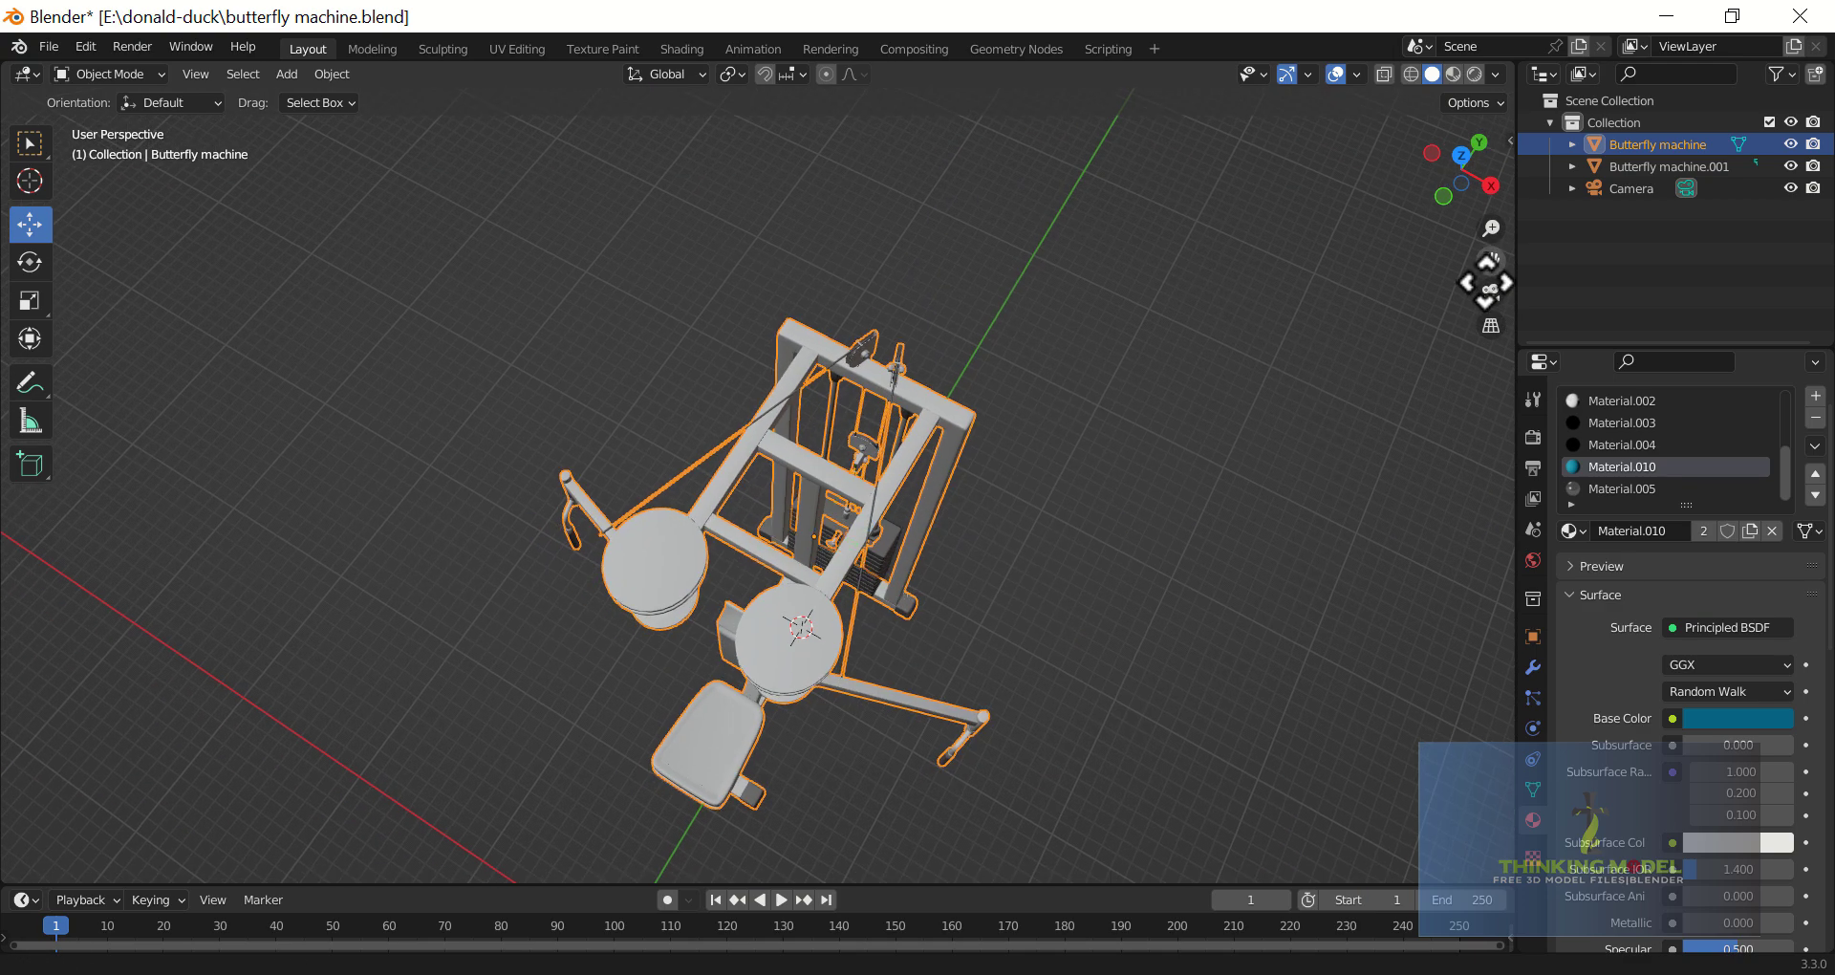
drag(1490, 259, 1520, 220)
click(1343, 421)
middle_drag(1339, 430, 1352, 409)
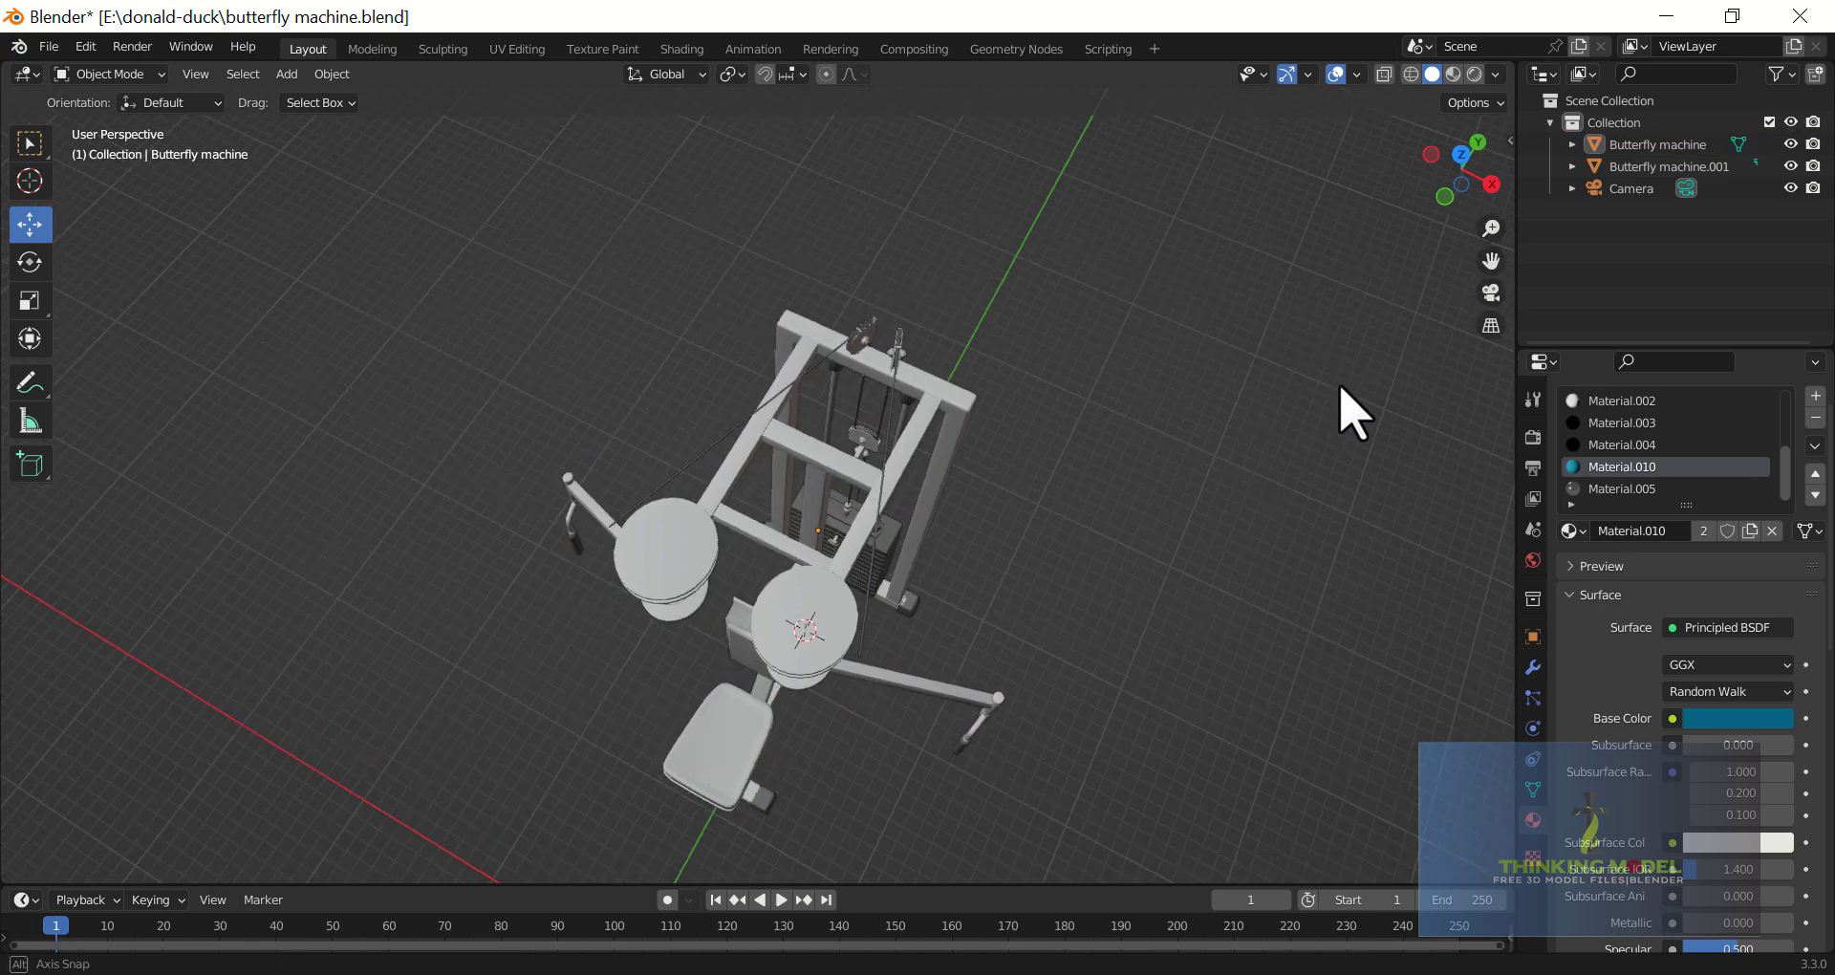
Unhide Butterfly machine.001 in the Outliner and view the machine from the side.
click(1790, 166)
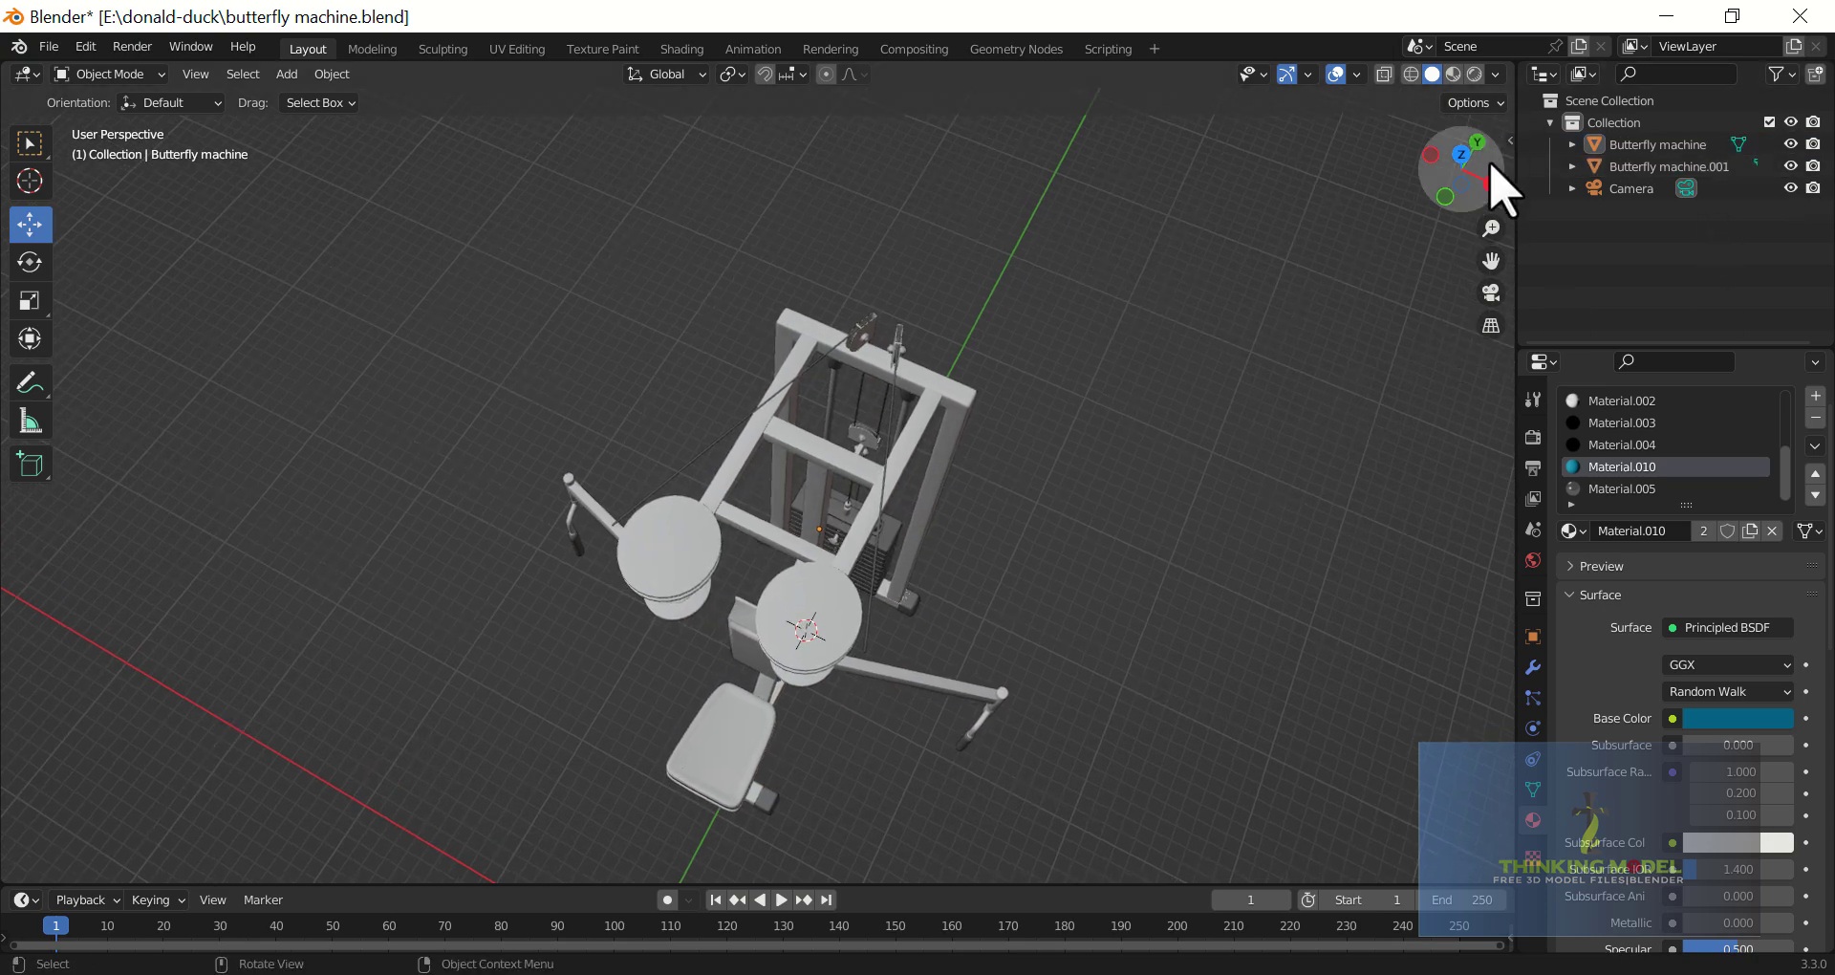
mouse_move(1095, 394)
middle_down()
mouse_move(1172, 295)
mouse_move(1450, 230)
middle_up()
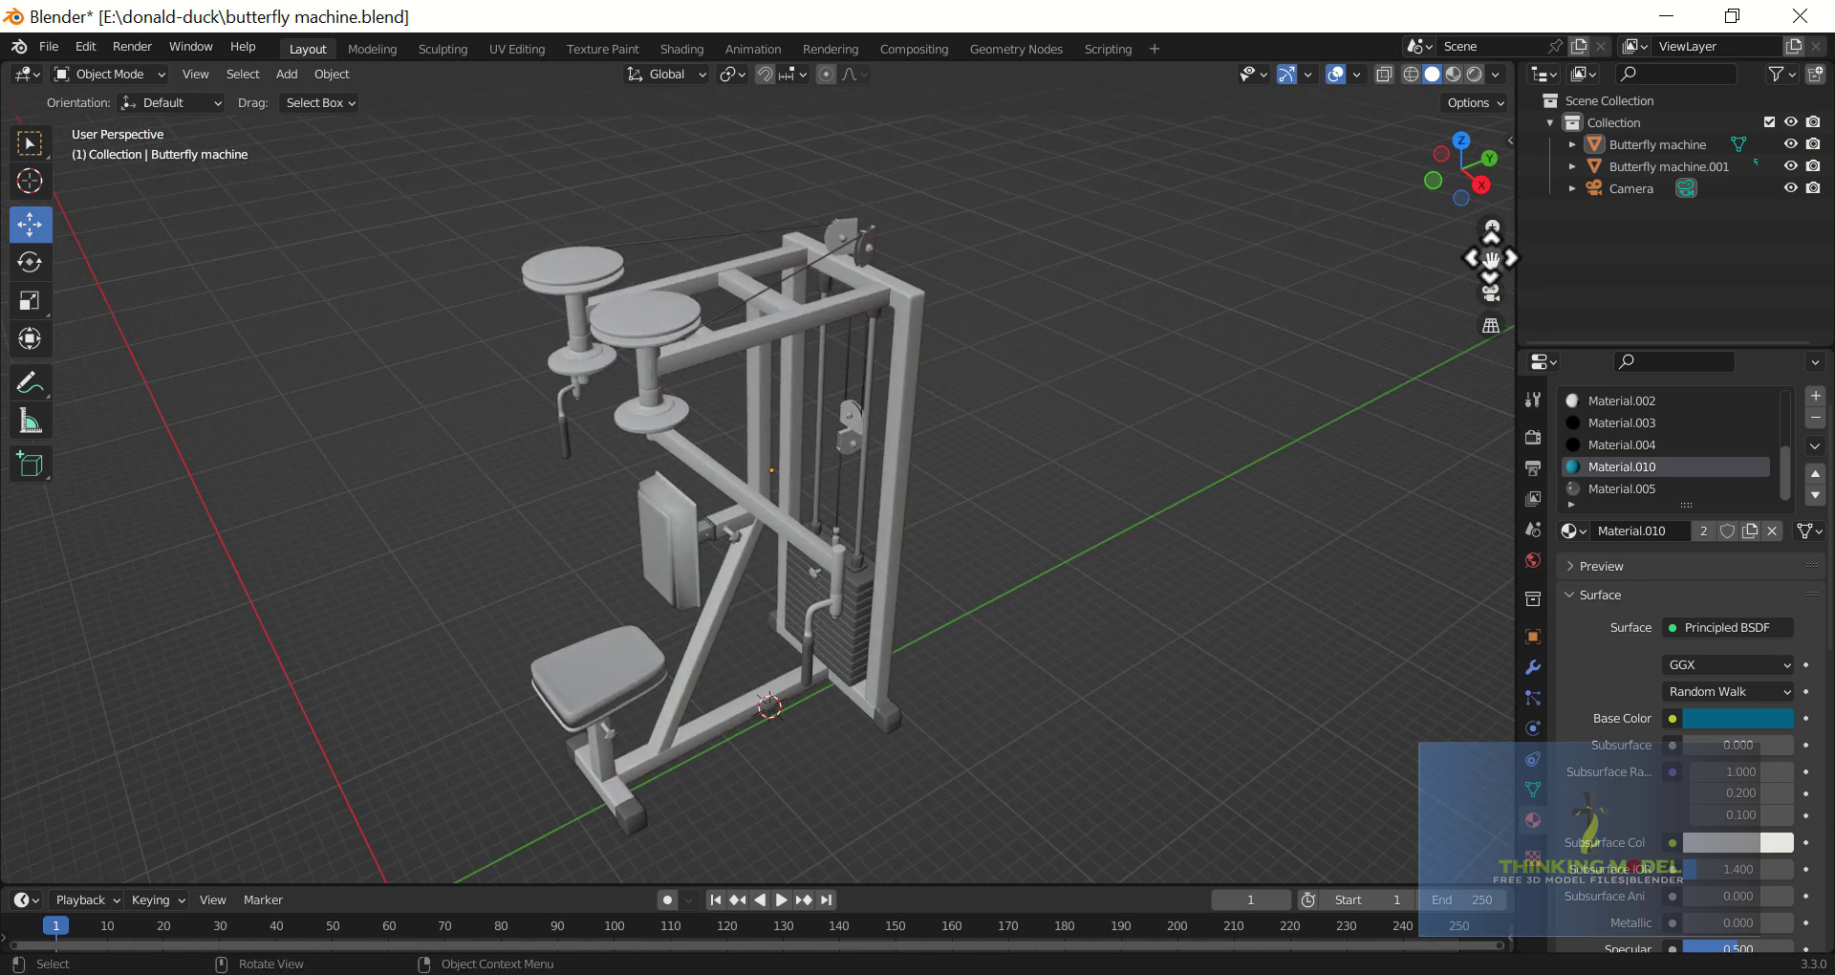
drag(1491, 258, 1467, 184)
Switch to Material Preview shading and orbit to frontal and higher views of the machine.
click(1453, 74)
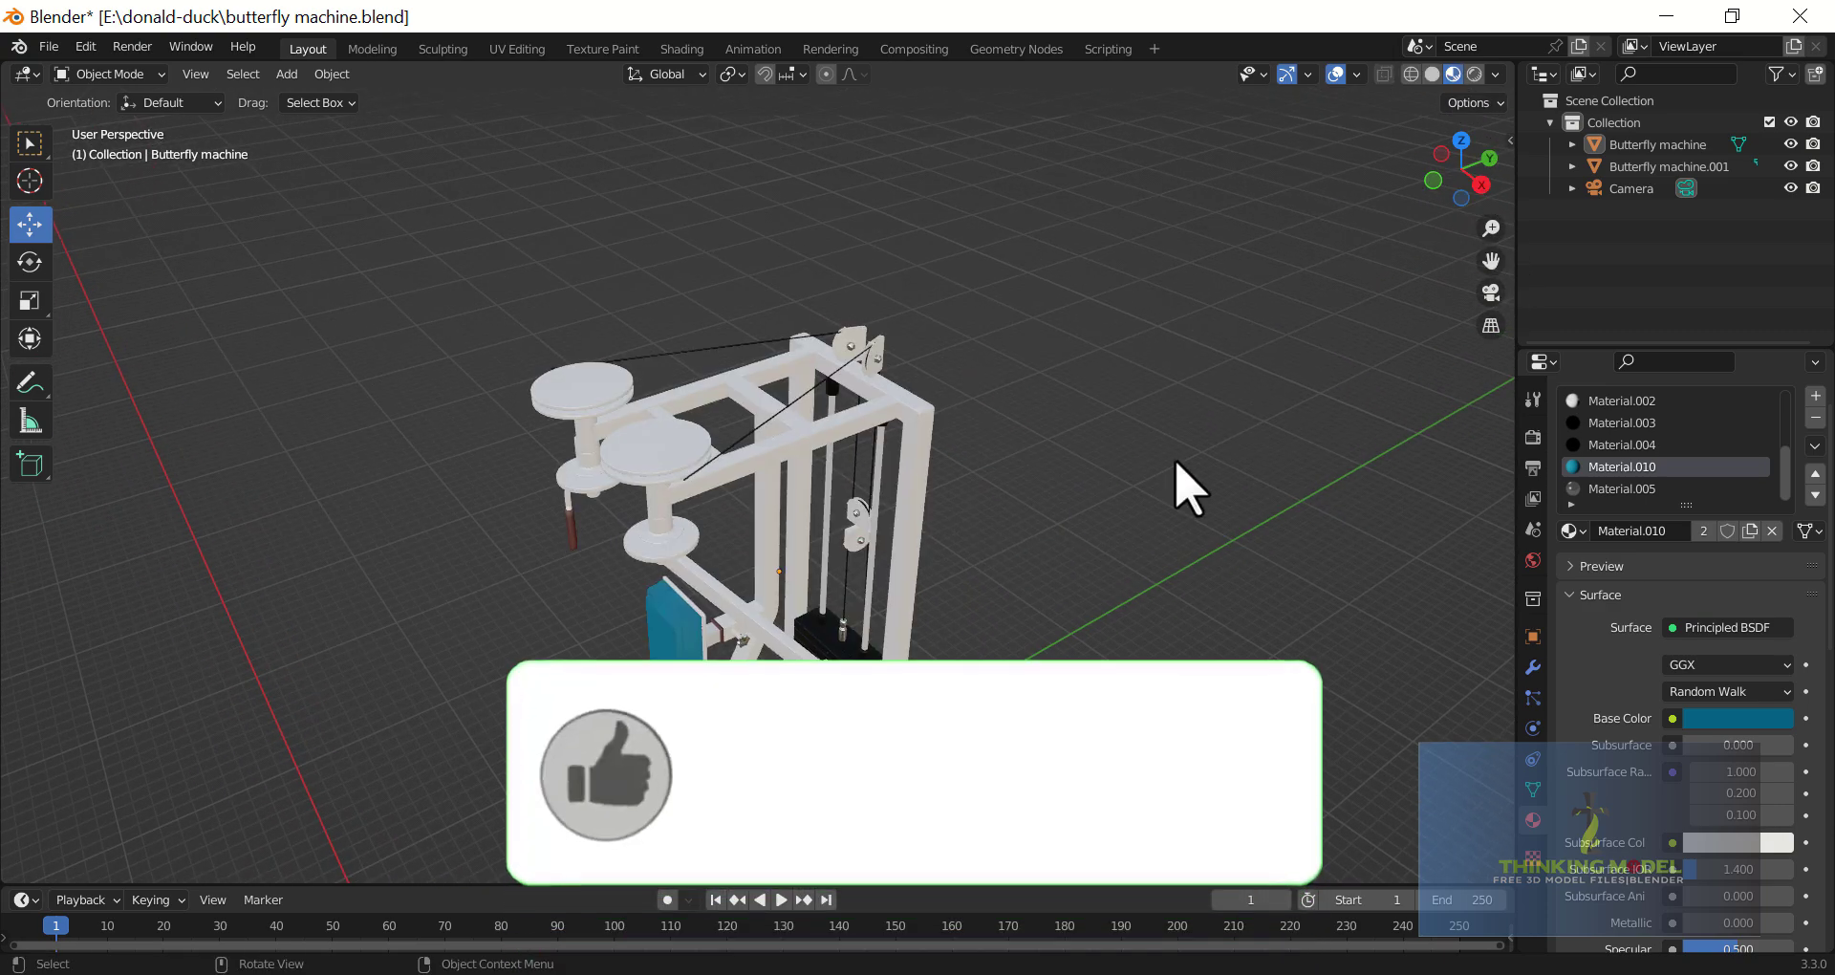
drag(1491, 260, 1488, 175)
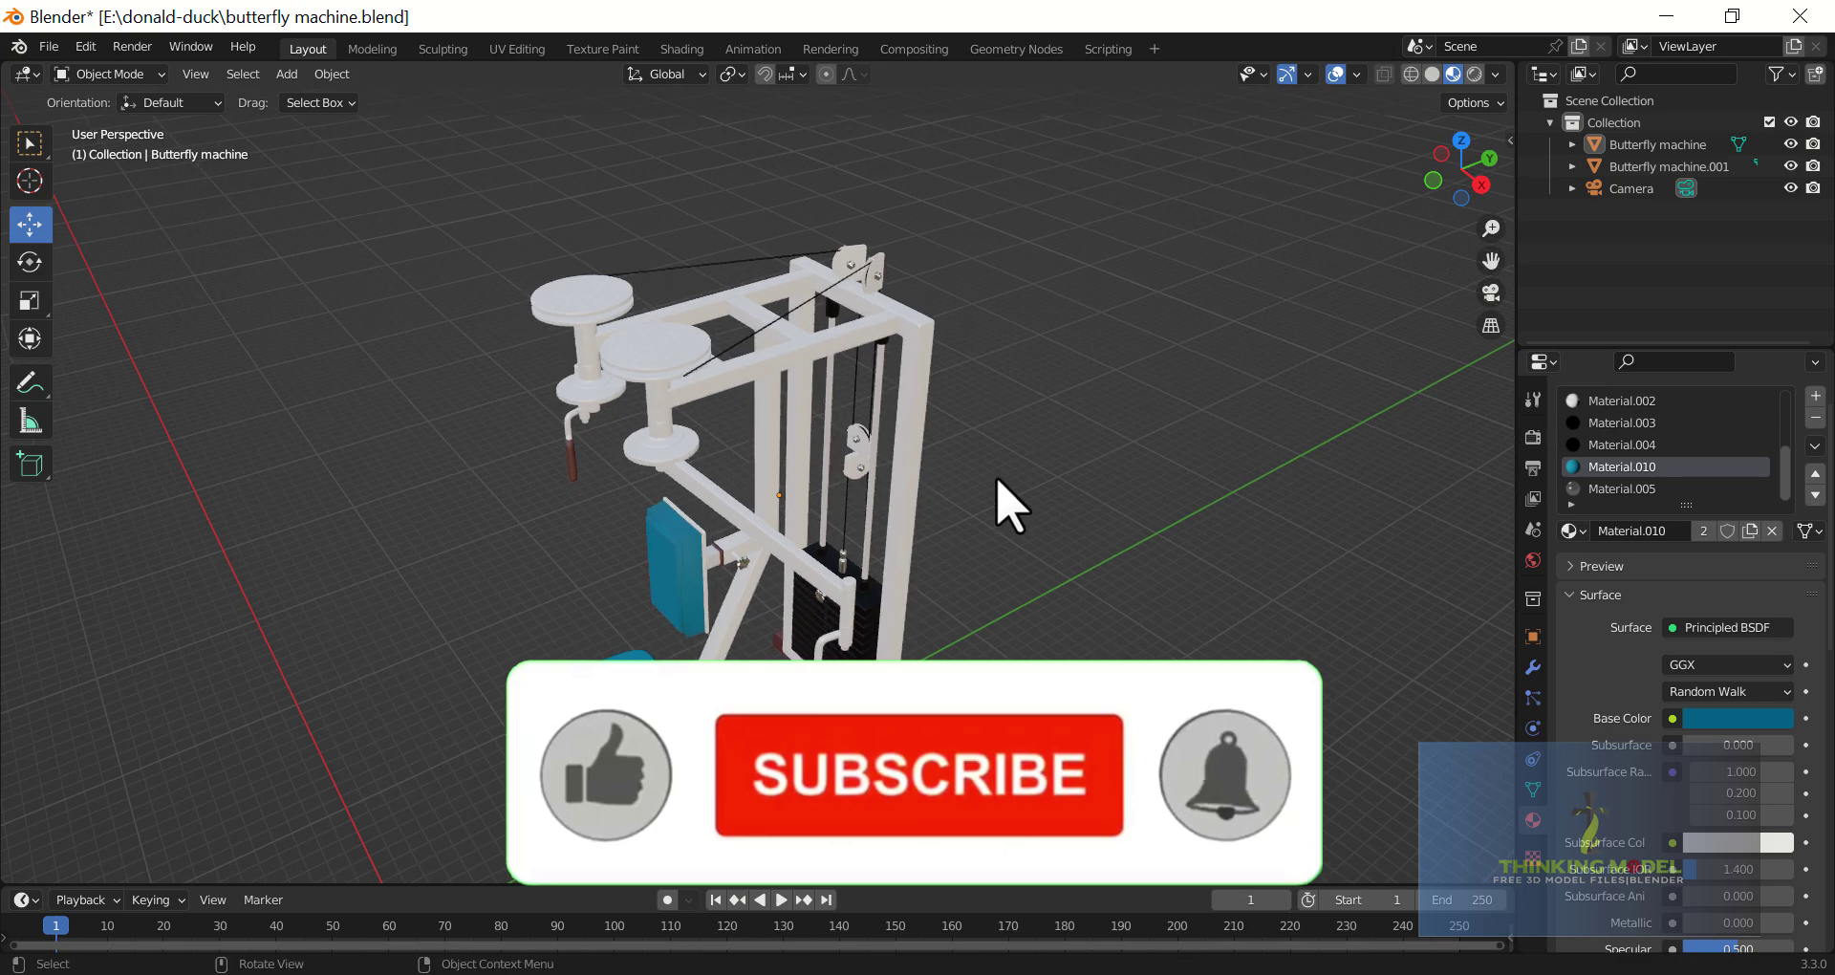
mouse_move(737, 421)
middle_down()
mouse_move(860, 421)
mouse_move(790, 430)
middle_up()
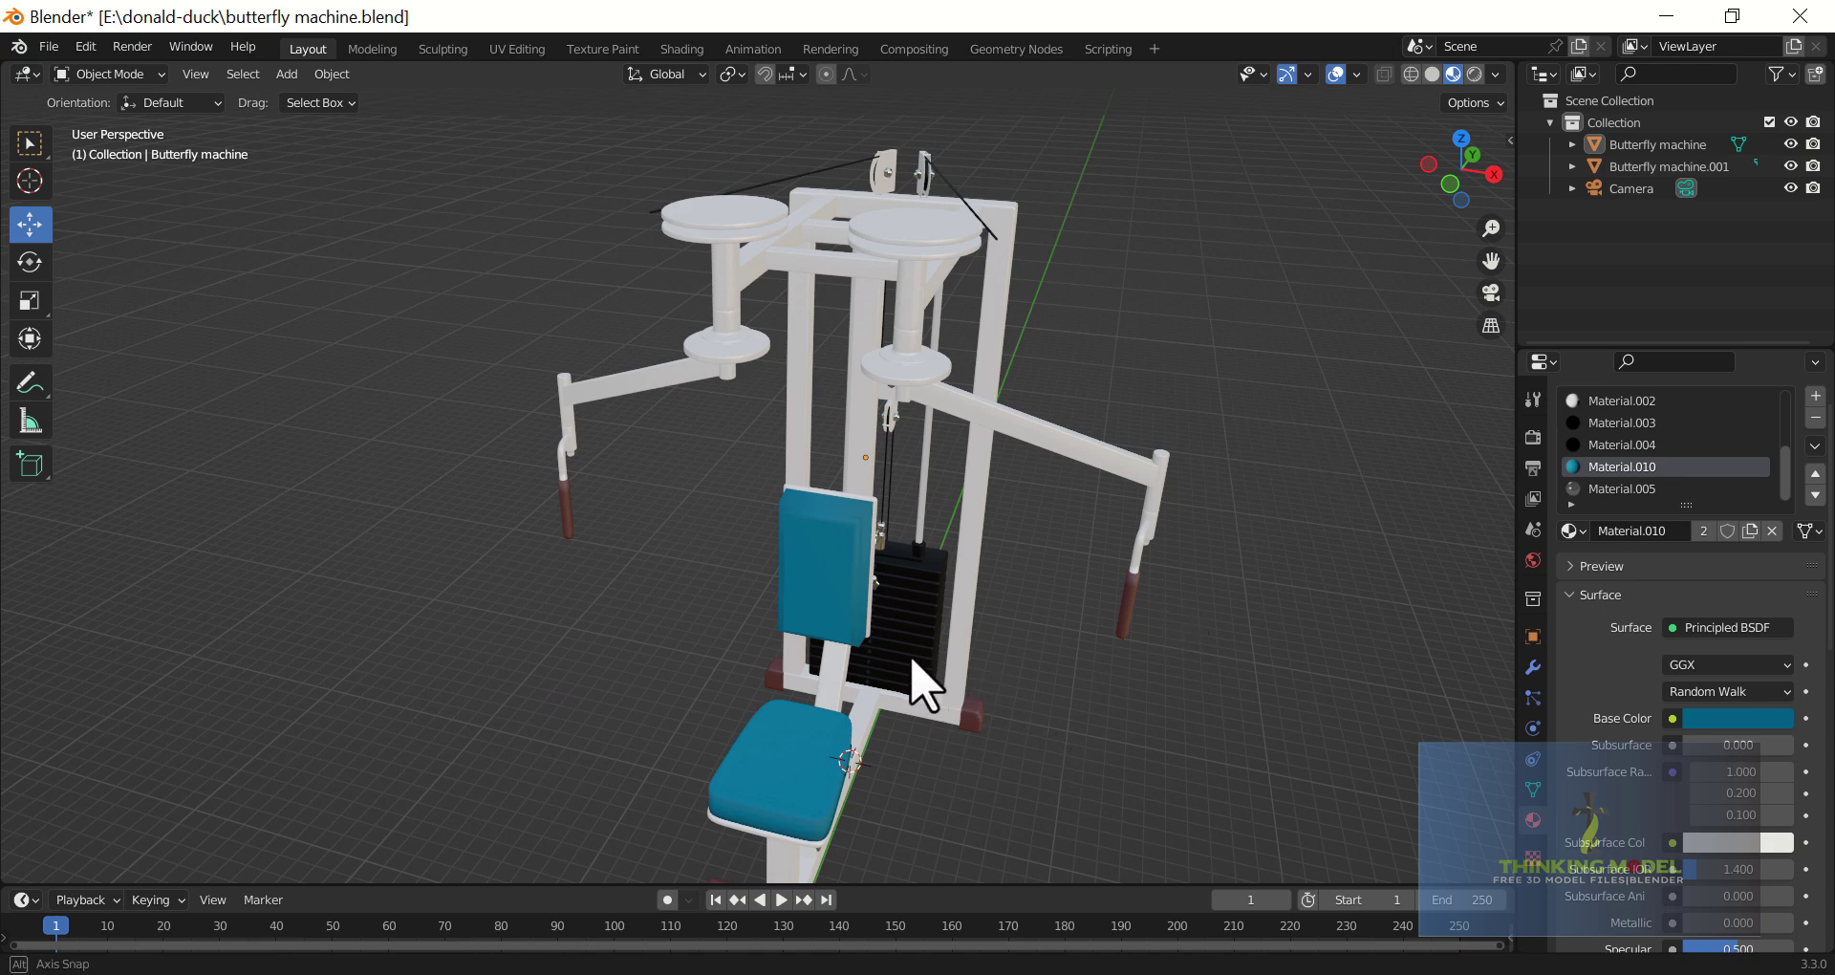
mouse_move(911, 659)
middle_down()
mouse_move(860, 627)
mouse_move(761, 634)
mouse_move(810, 612)
middle_up()
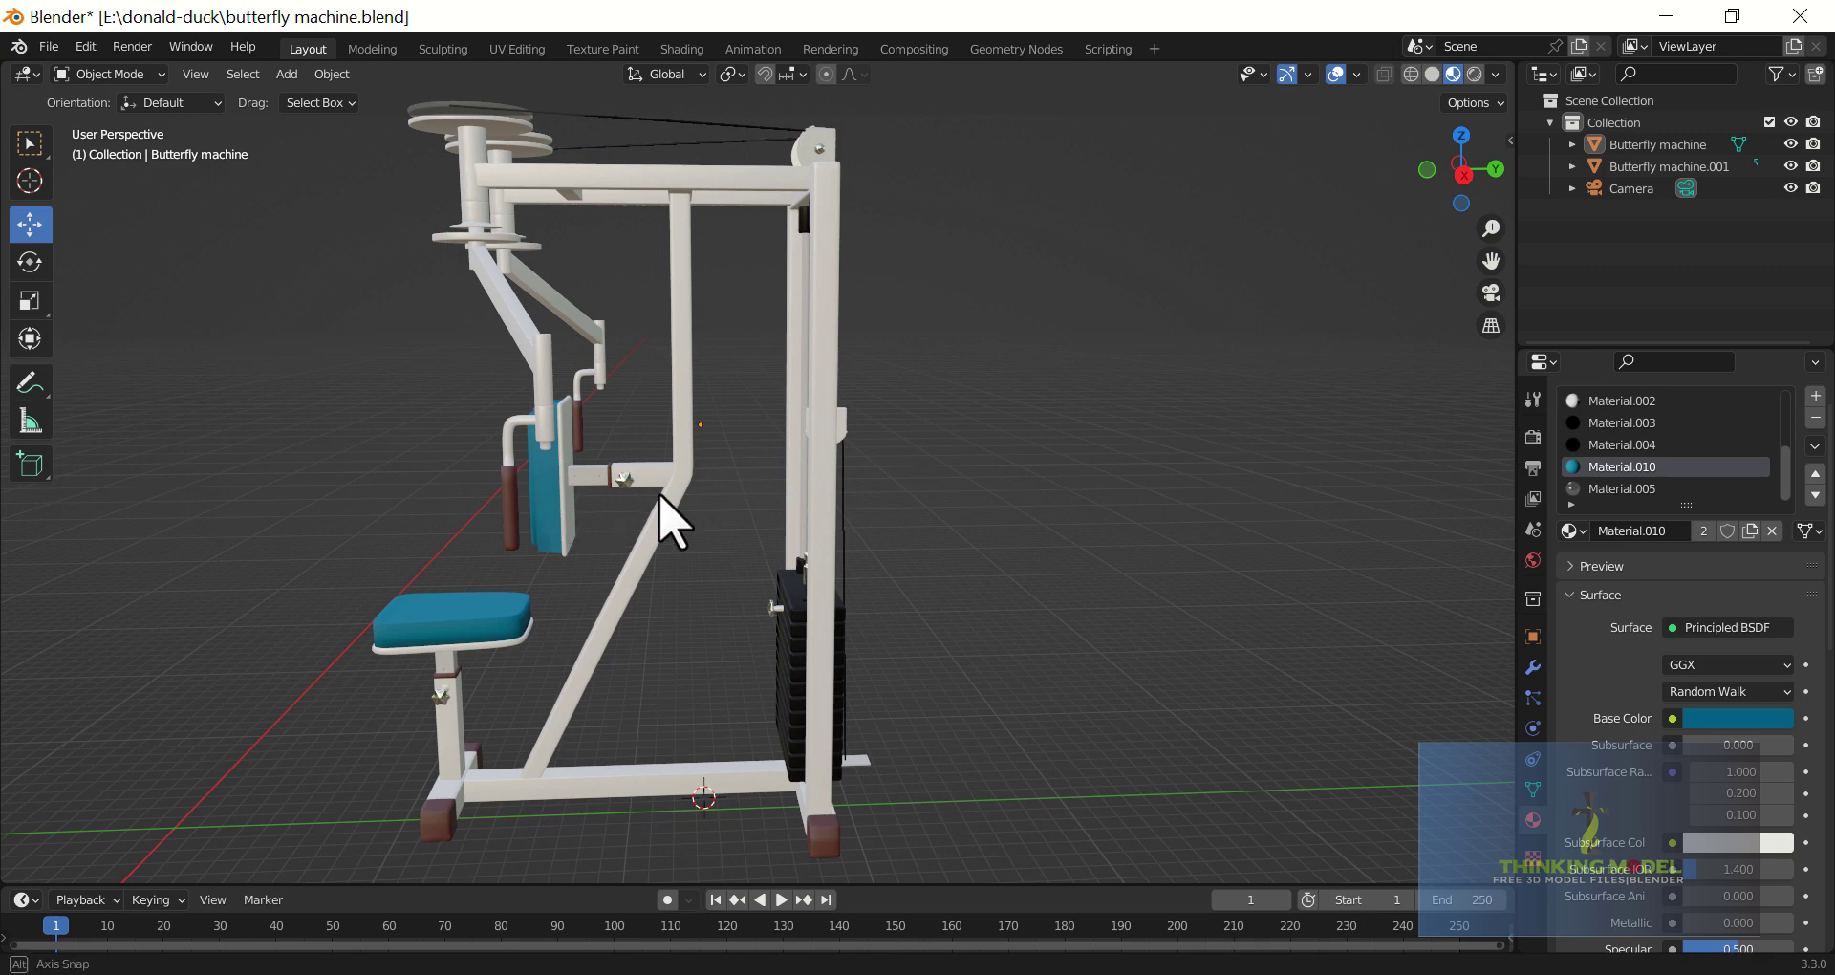
middle_drag(672, 521, 778, 524)
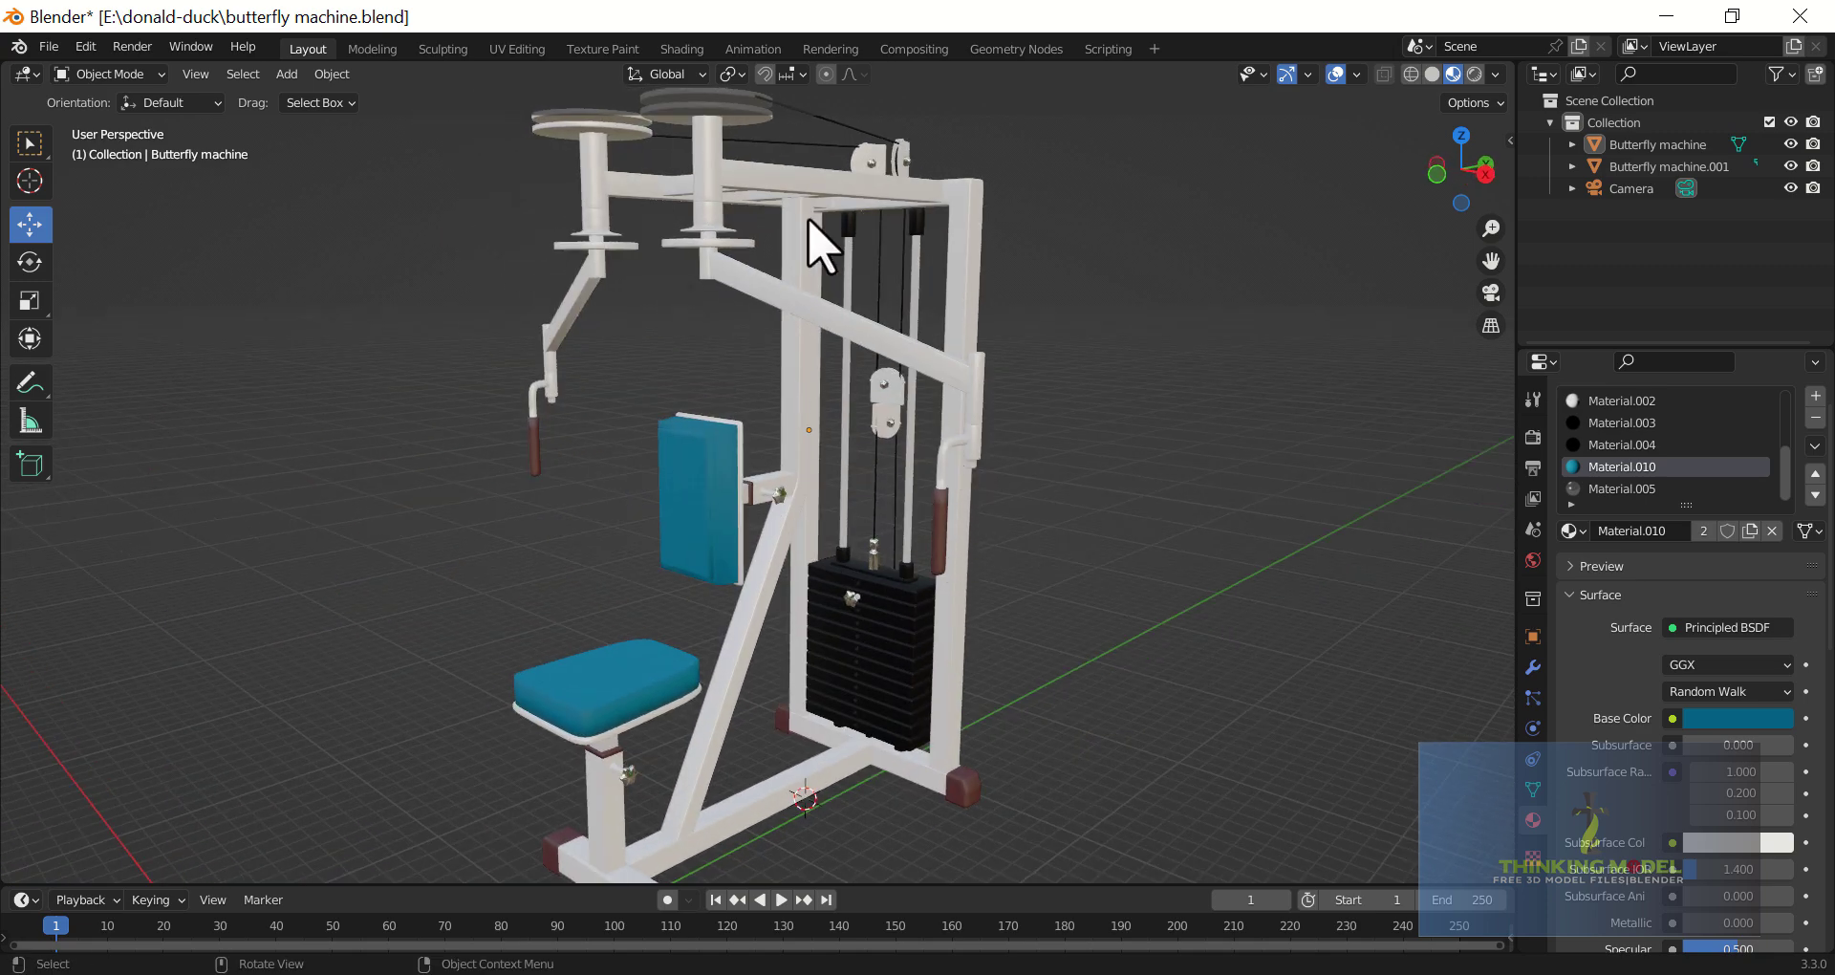
middle_drag(1011, 428, 940, 533)
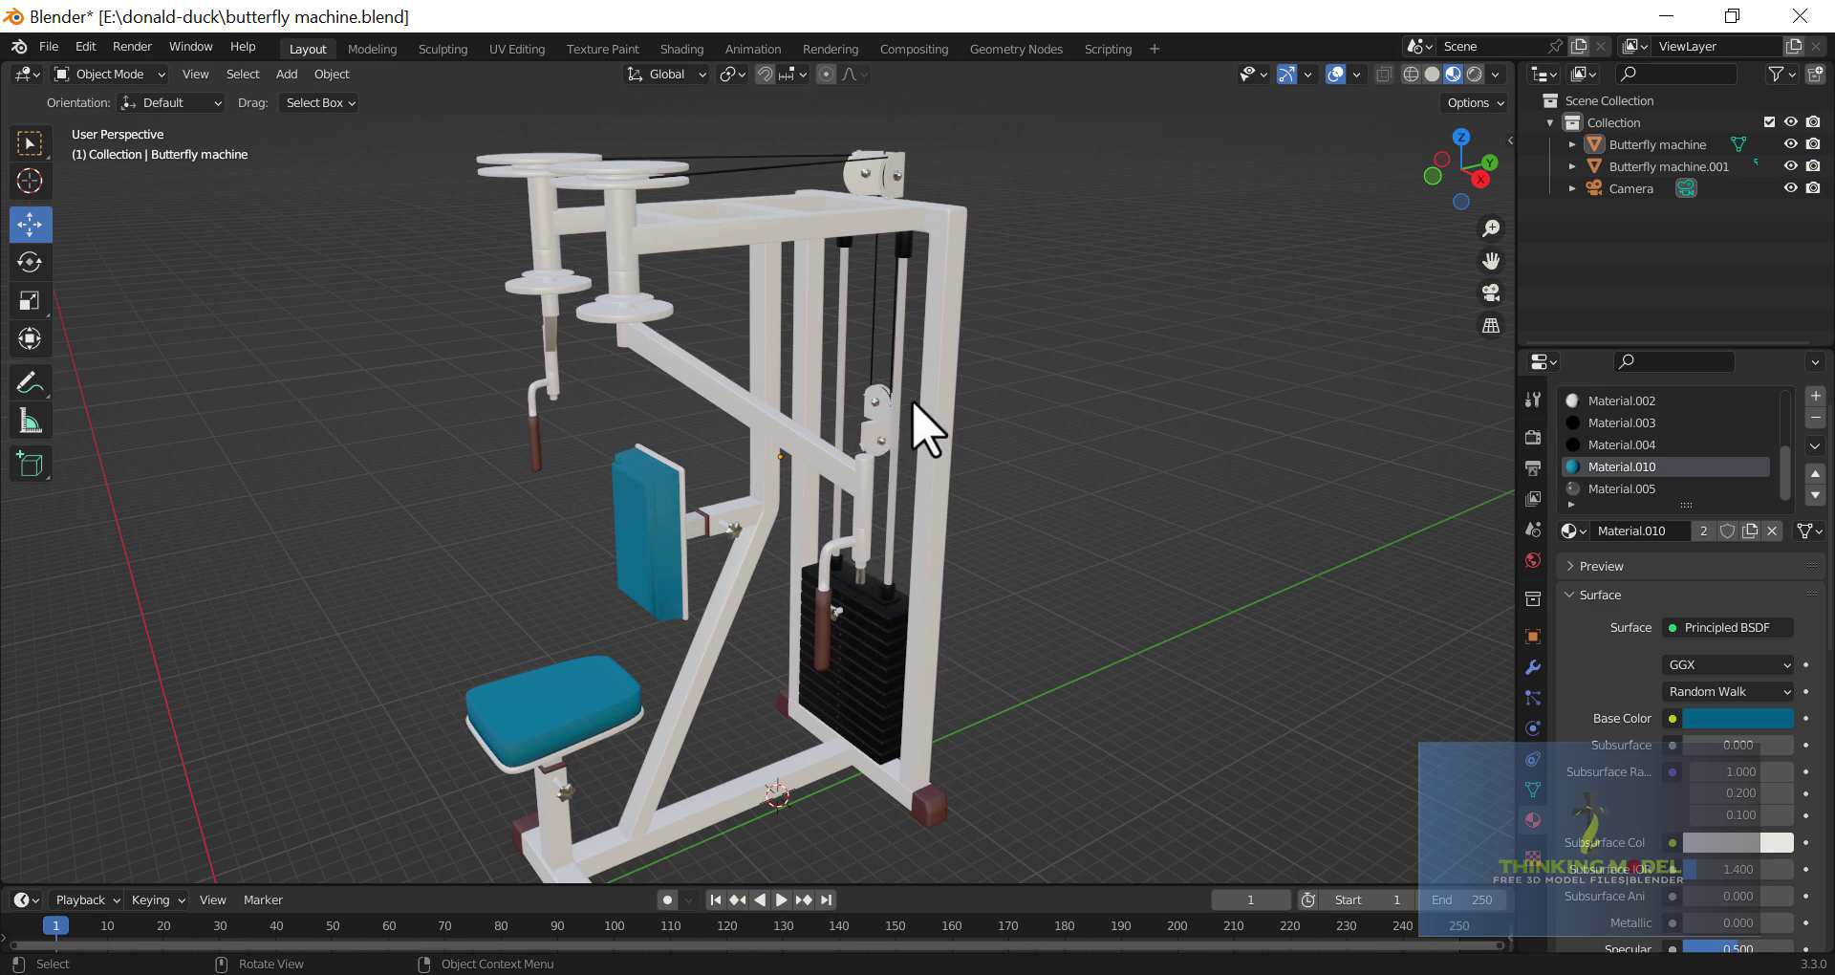
middle_drag(913, 449, 1030, 488)
Enter Edit Mode on the Butterfly machine and select both cables running to the top pulley.
click(890, 291)
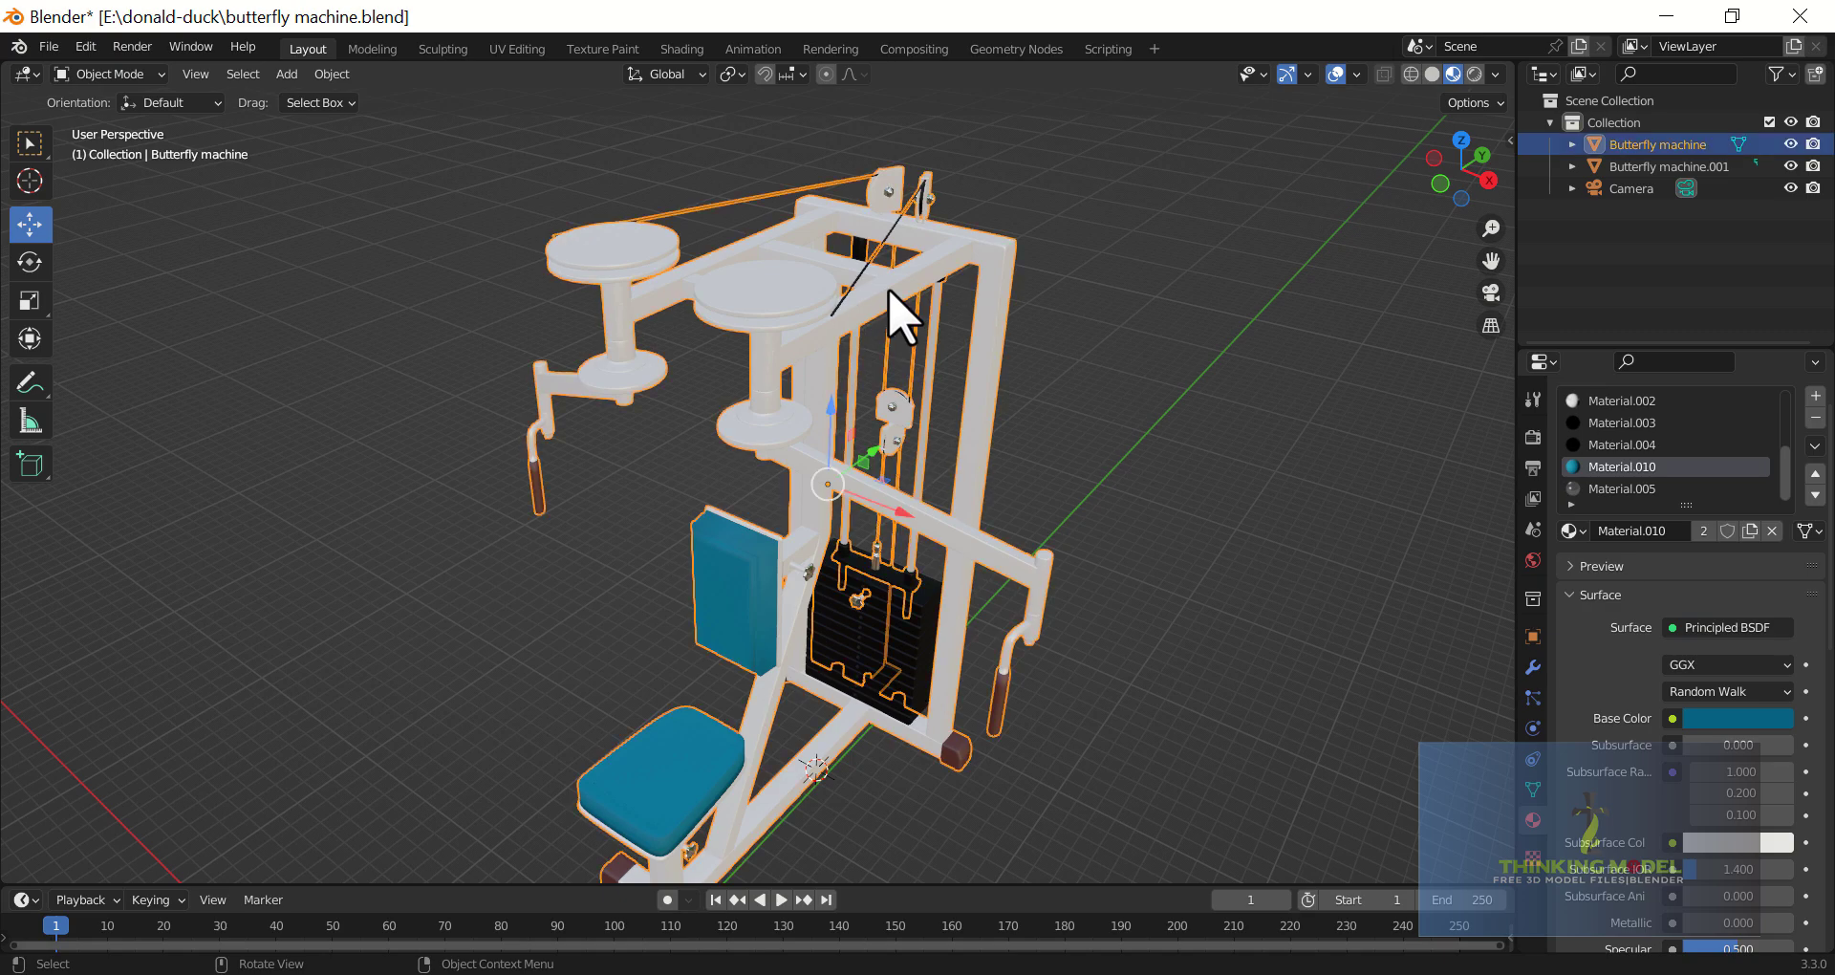
click(150, 77)
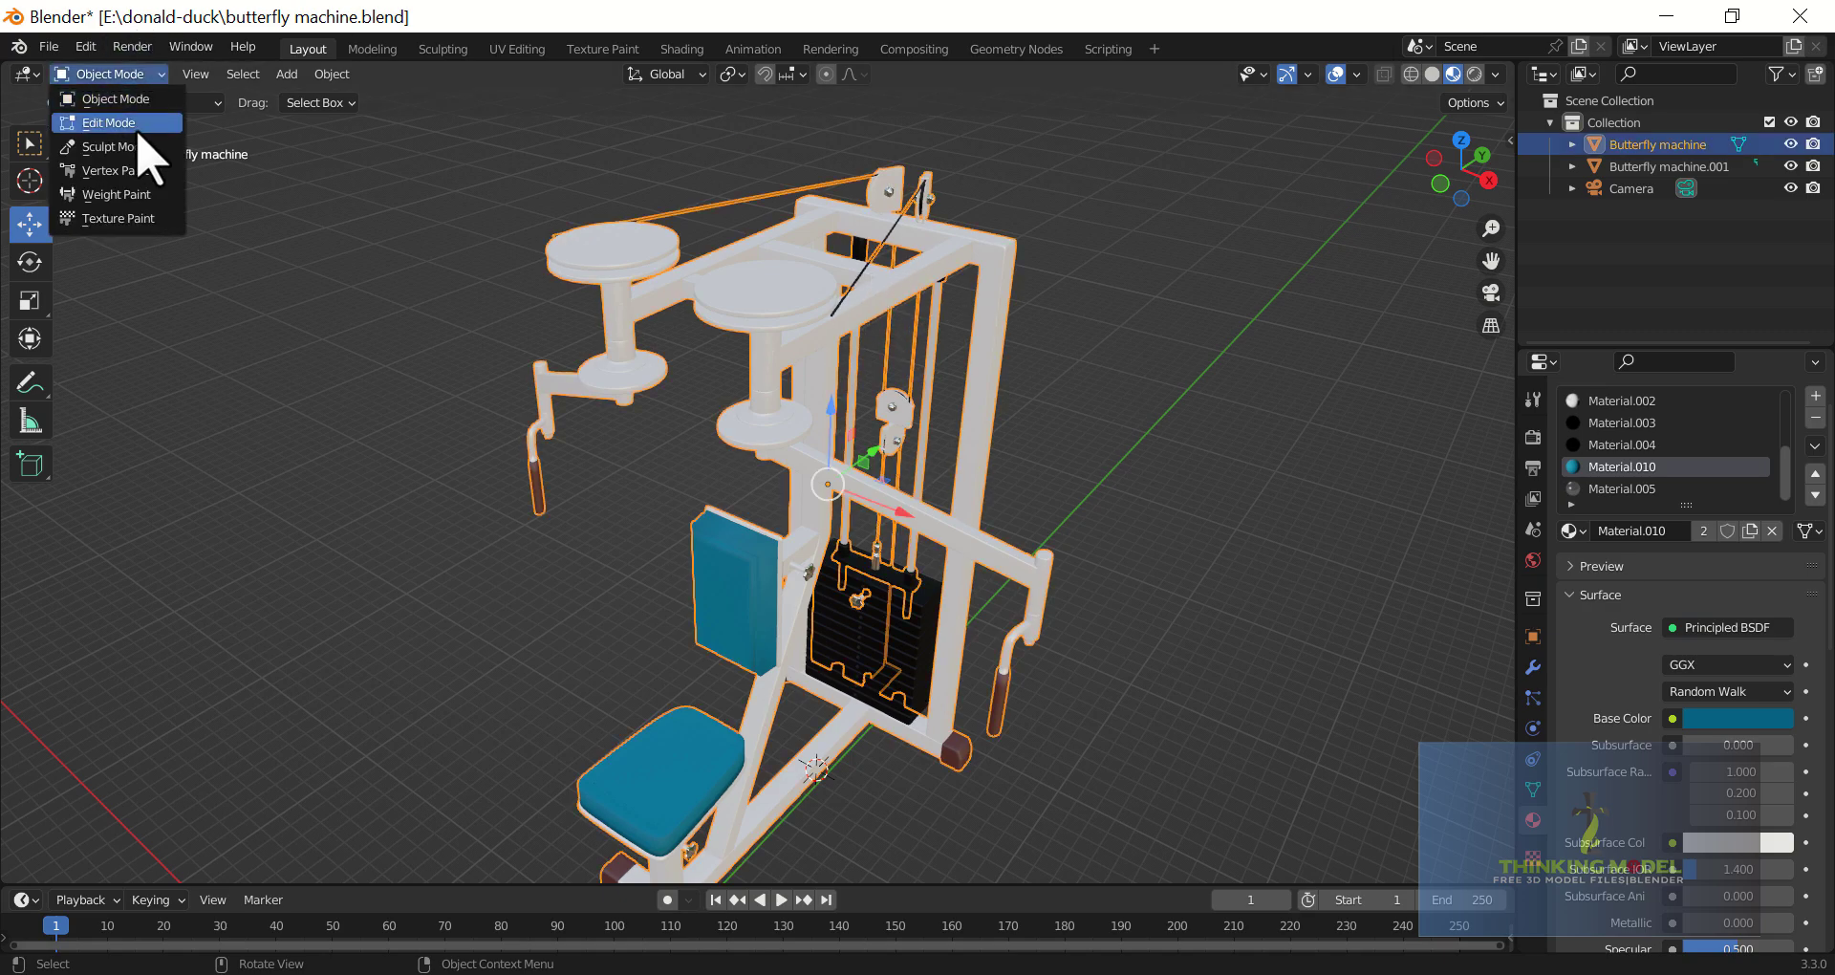
click(140, 124)
middle_drag(943, 397, 933, 514)
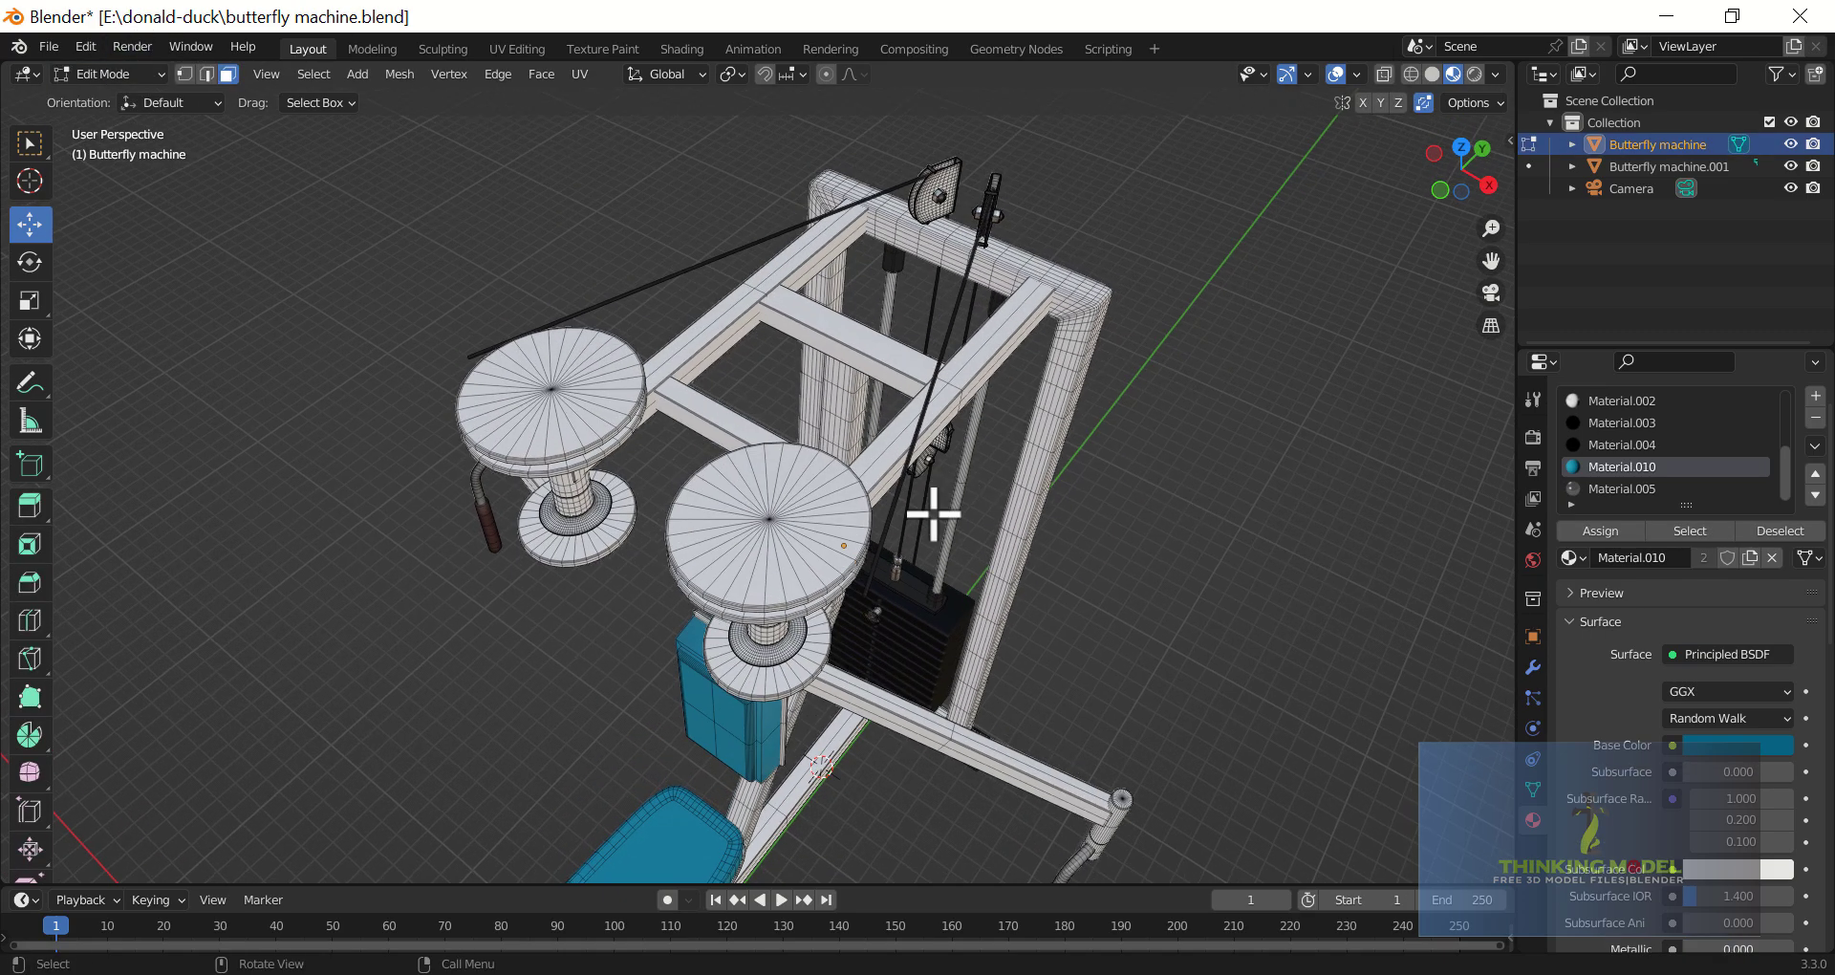
click(893, 510)
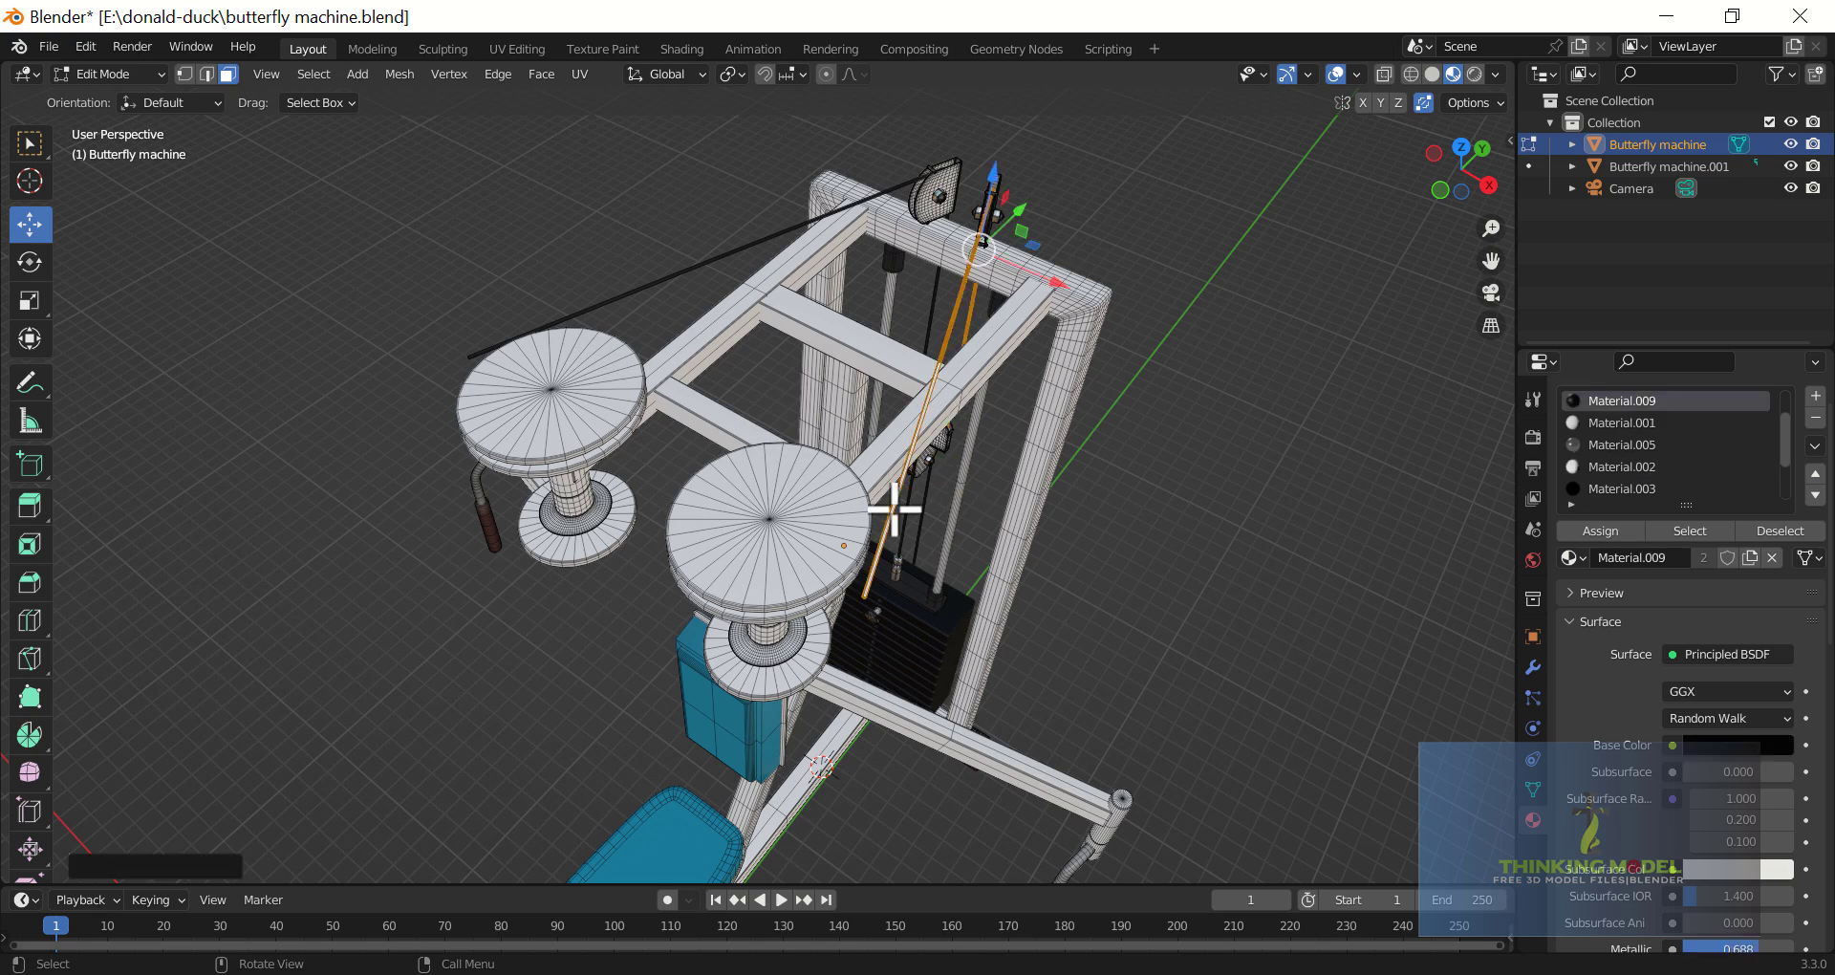
key(l)
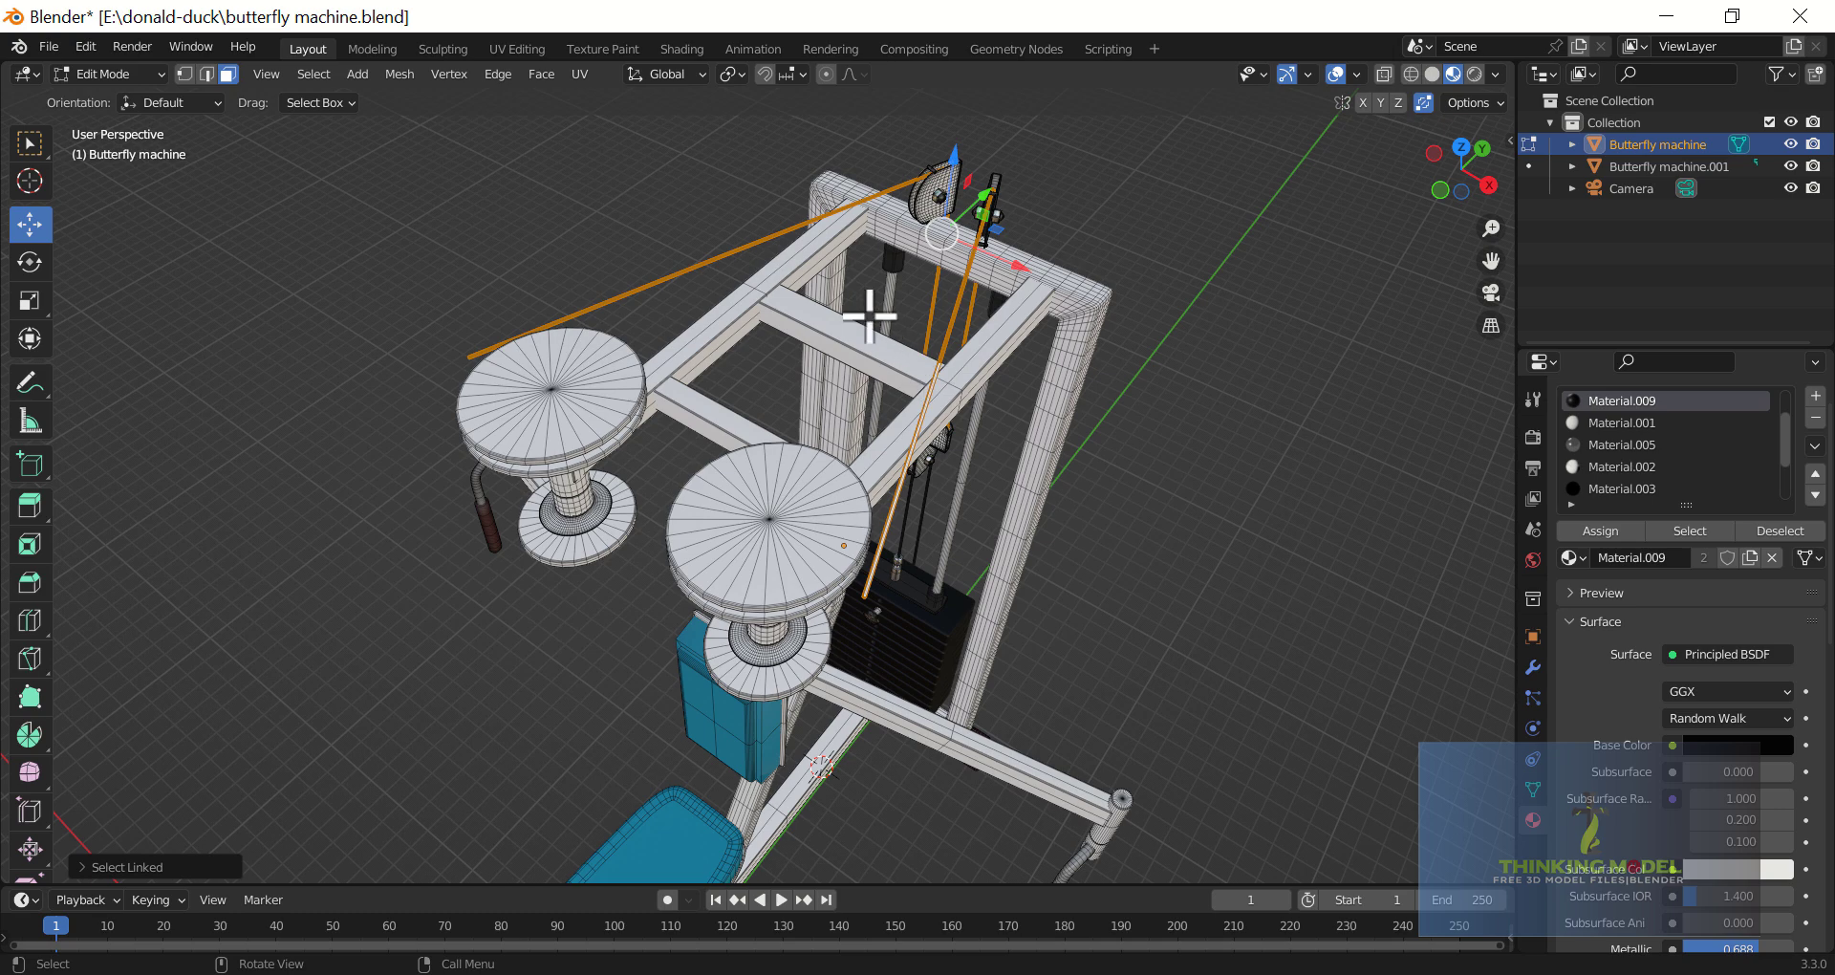
In top orthographic view, scale the selected cables slightly along the X axis.
key(KP_7)
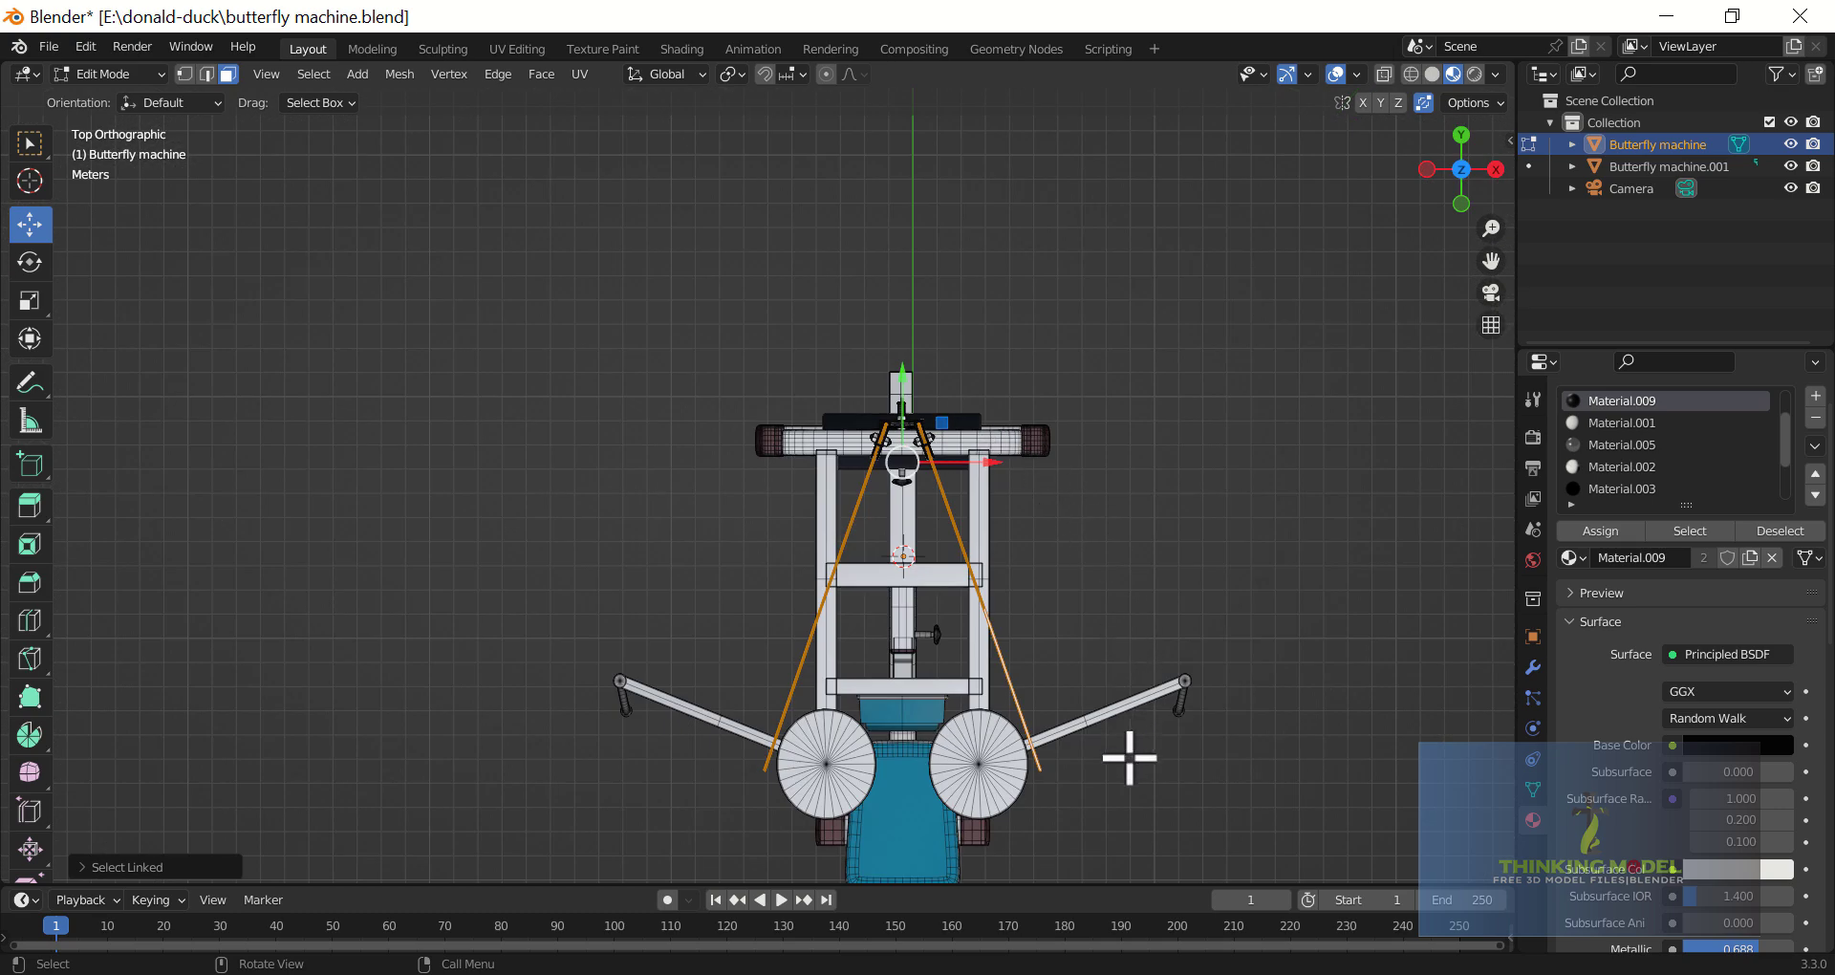
key(s)
key(x)
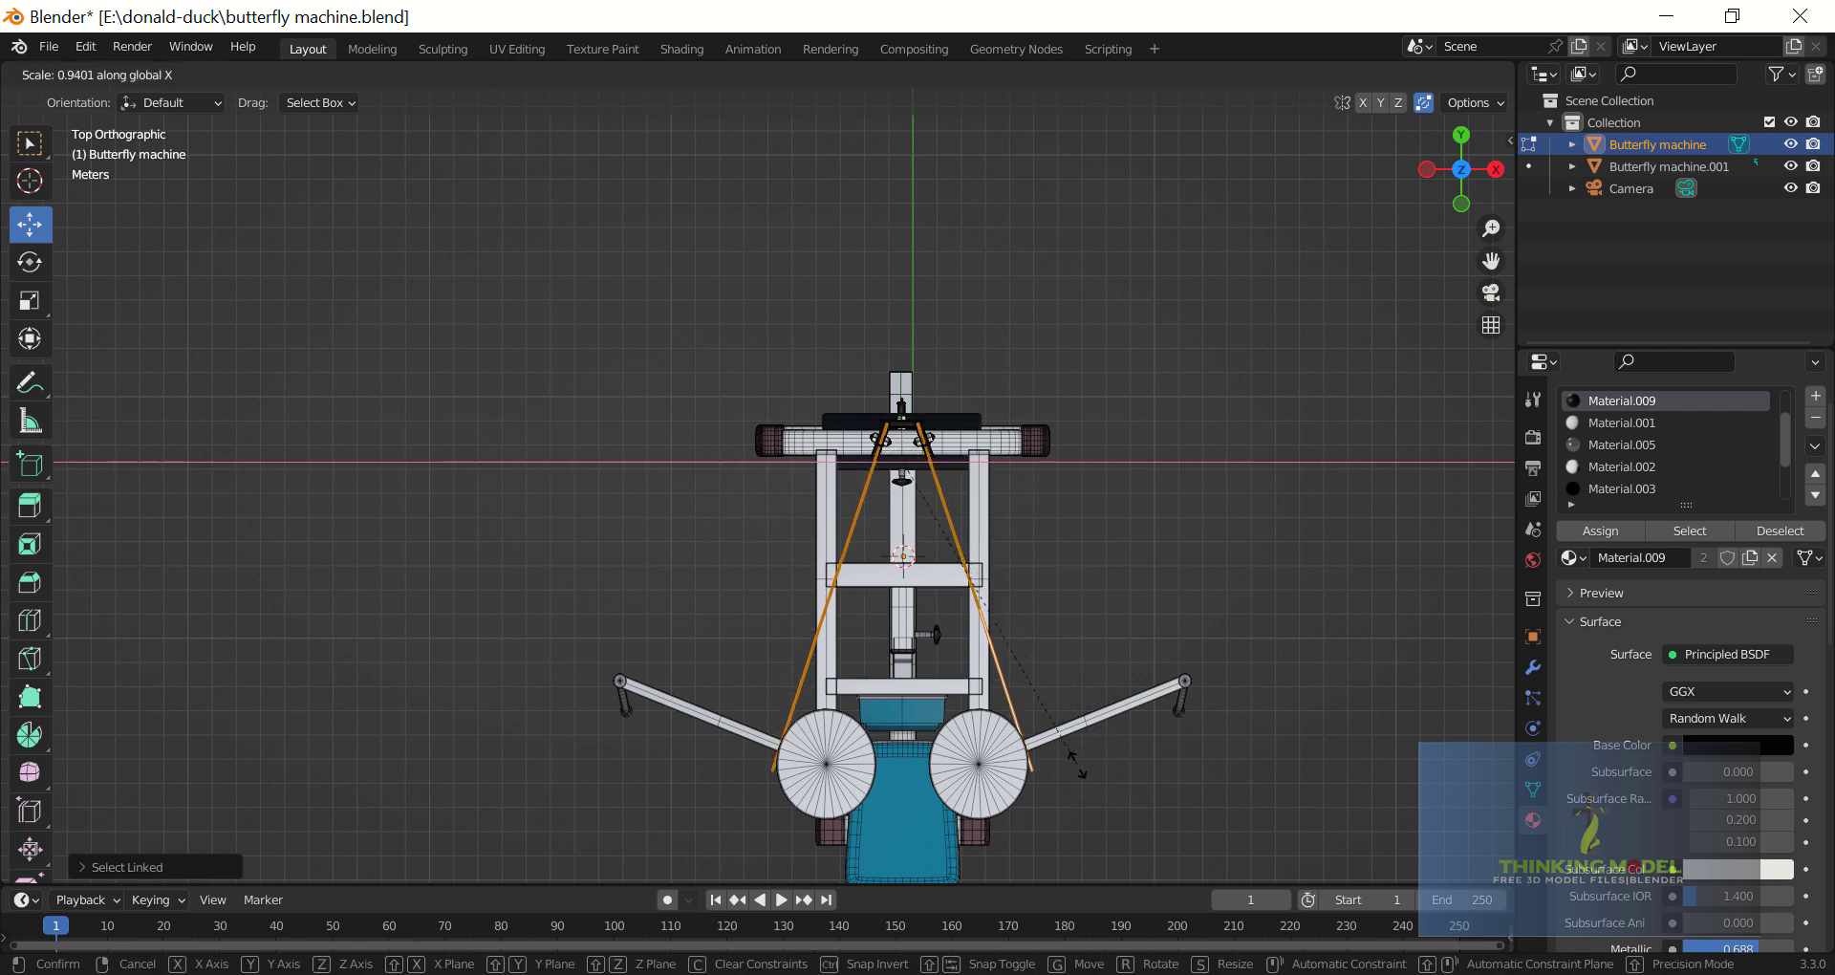
click(1066, 764)
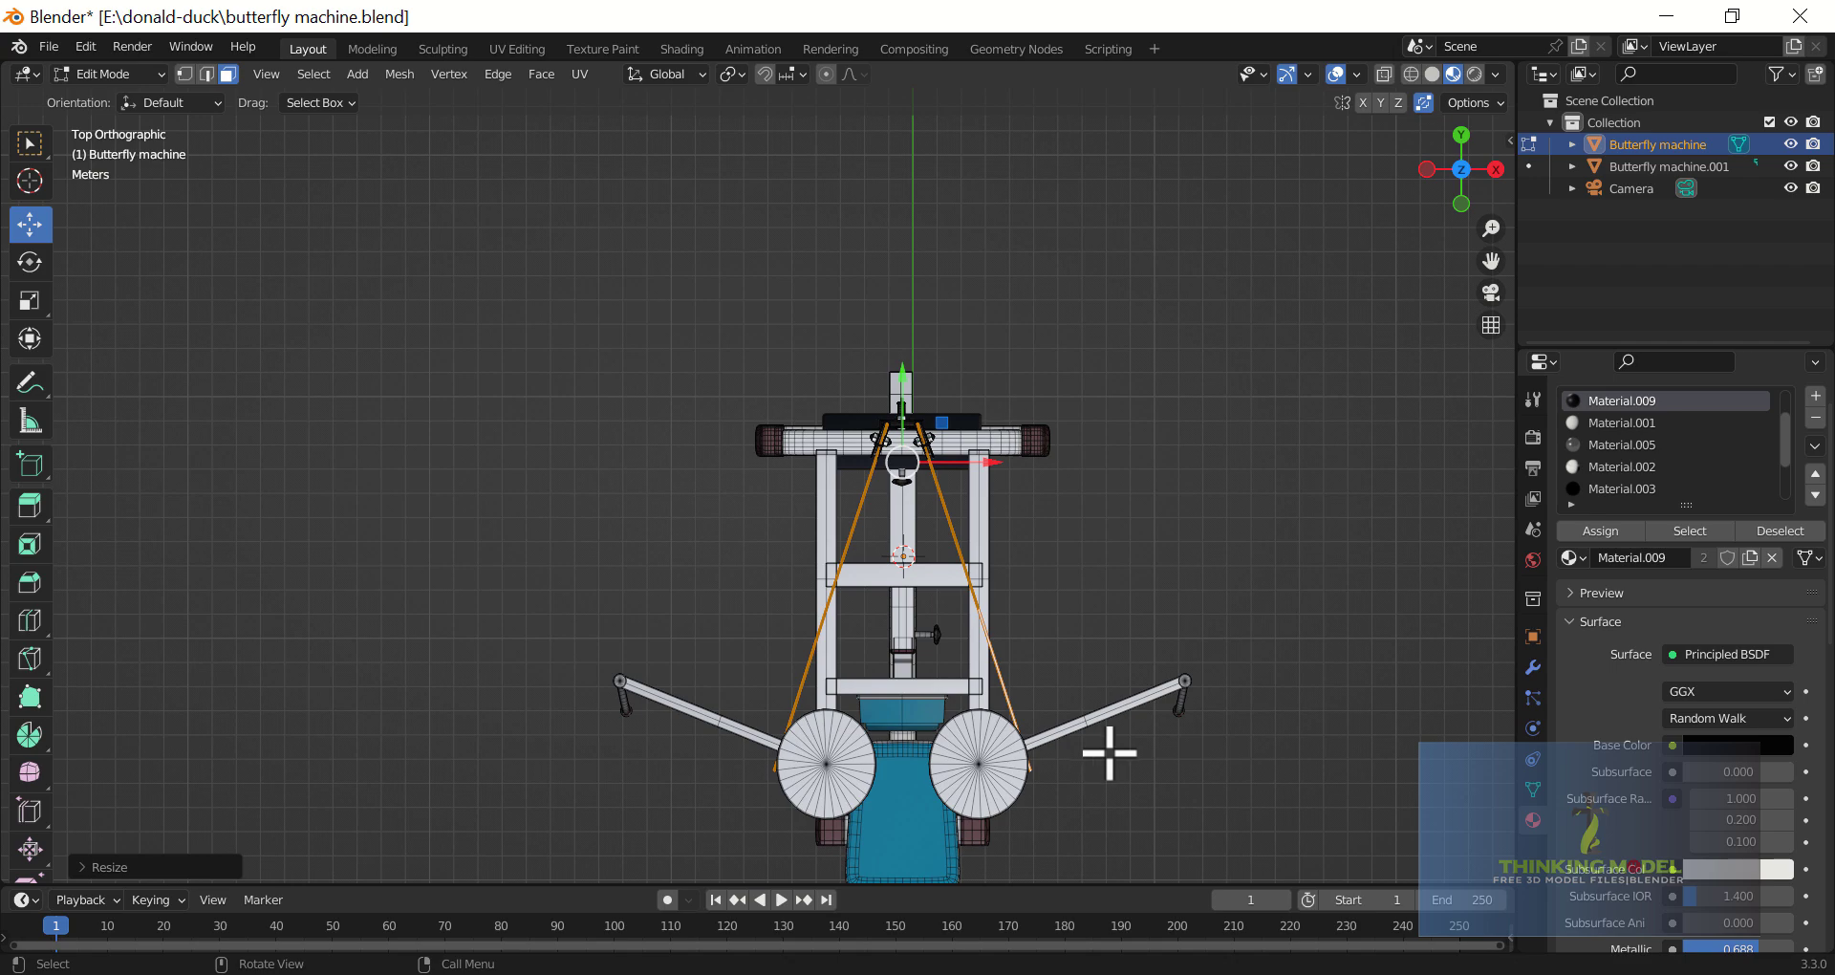
Return to a perspective view and scale the edited parts slightly along X again.
middle_drag(1109, 751, 1045, 648)
scroll(1045, 647, down, 3)
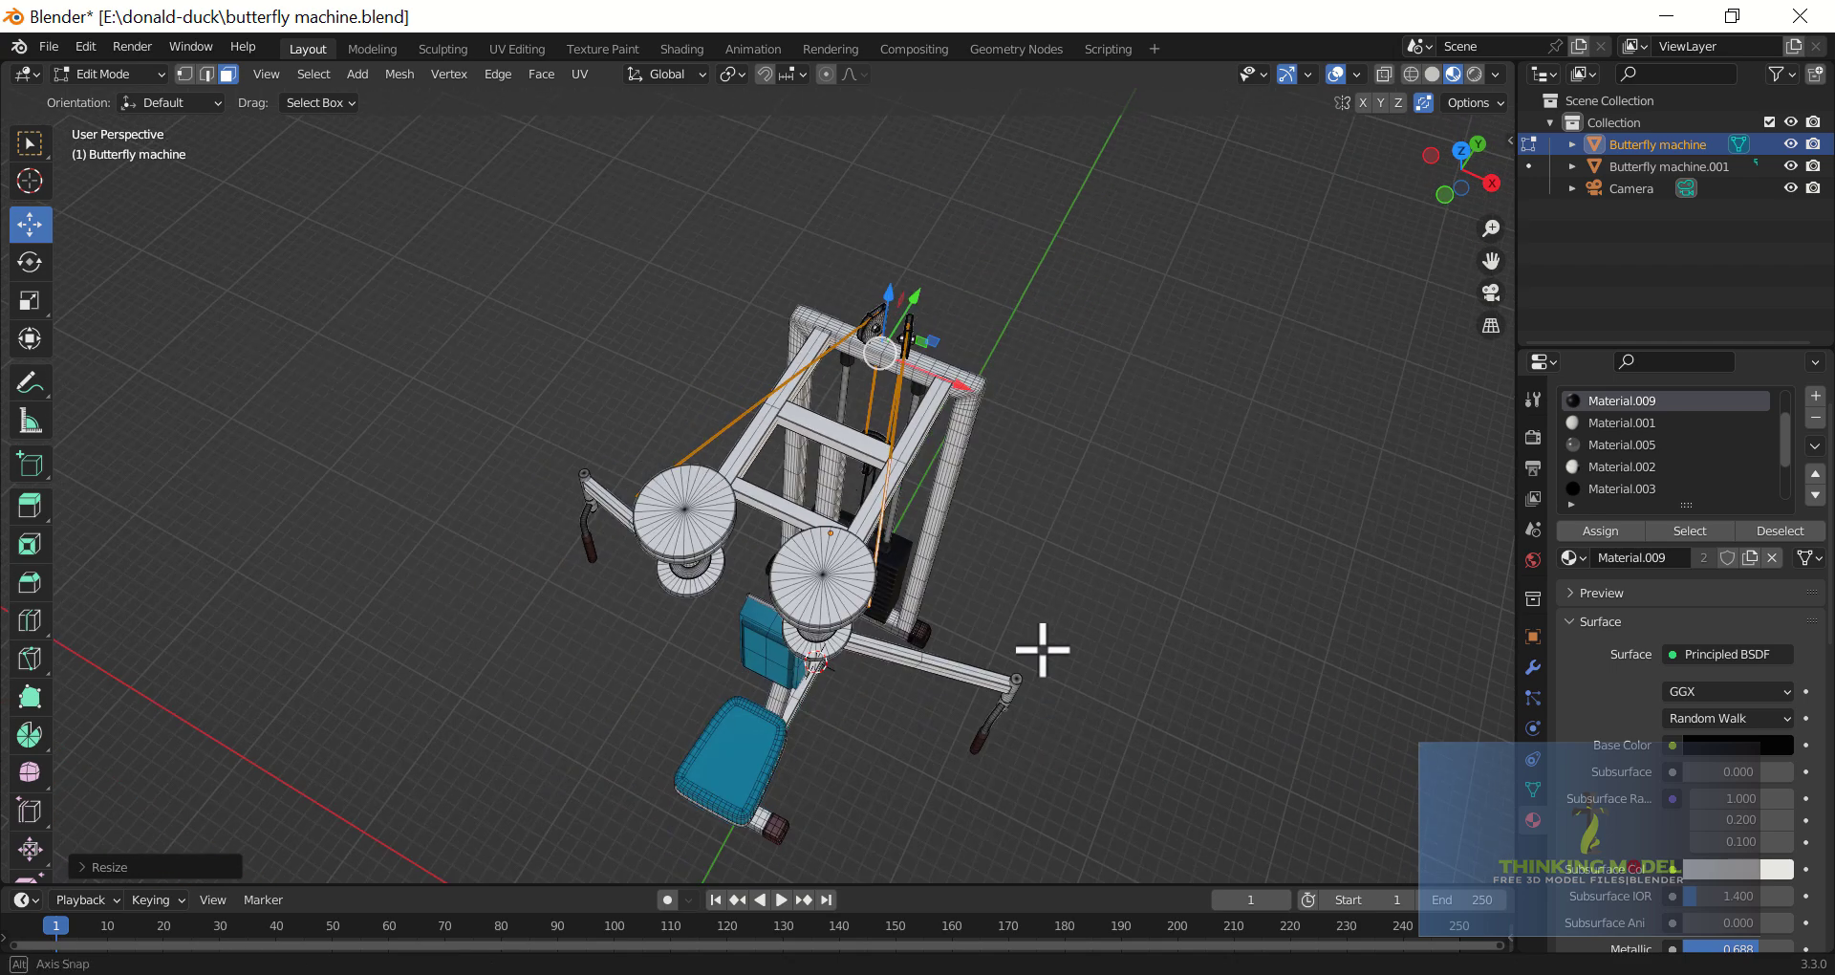
scroll(1002, 609, up, 3)
scroll(1008, 597, up, 2)
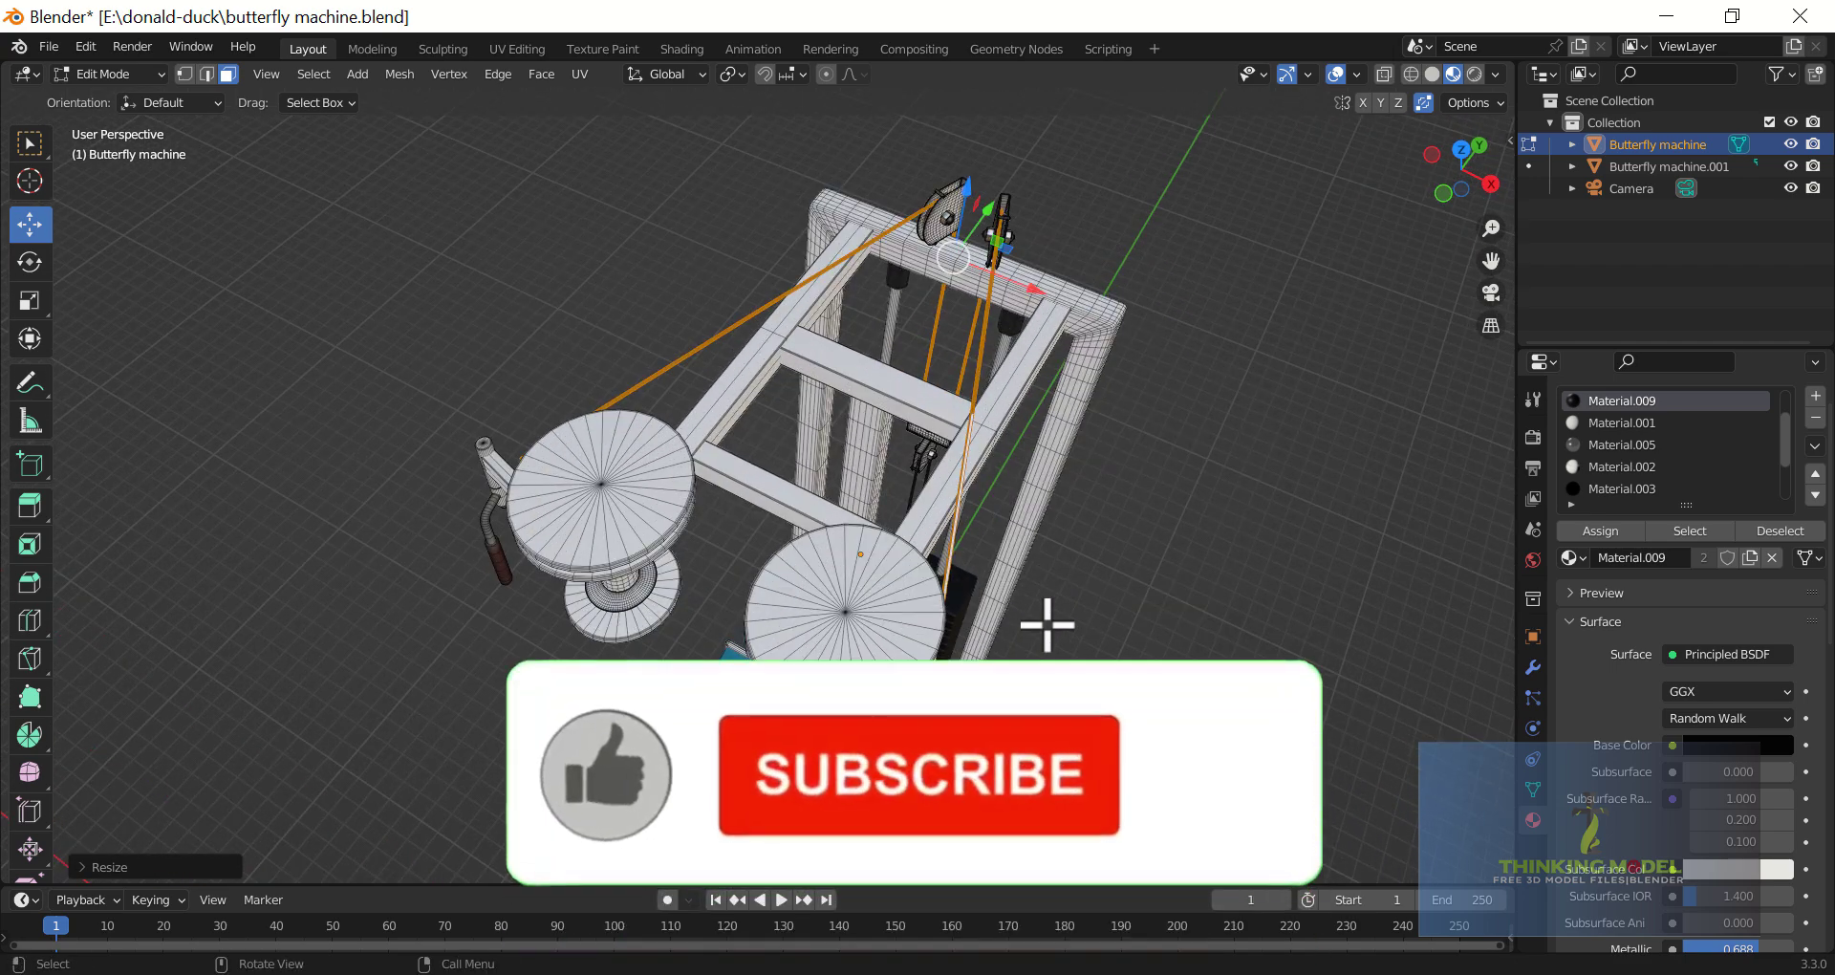
key(s)
key(x)
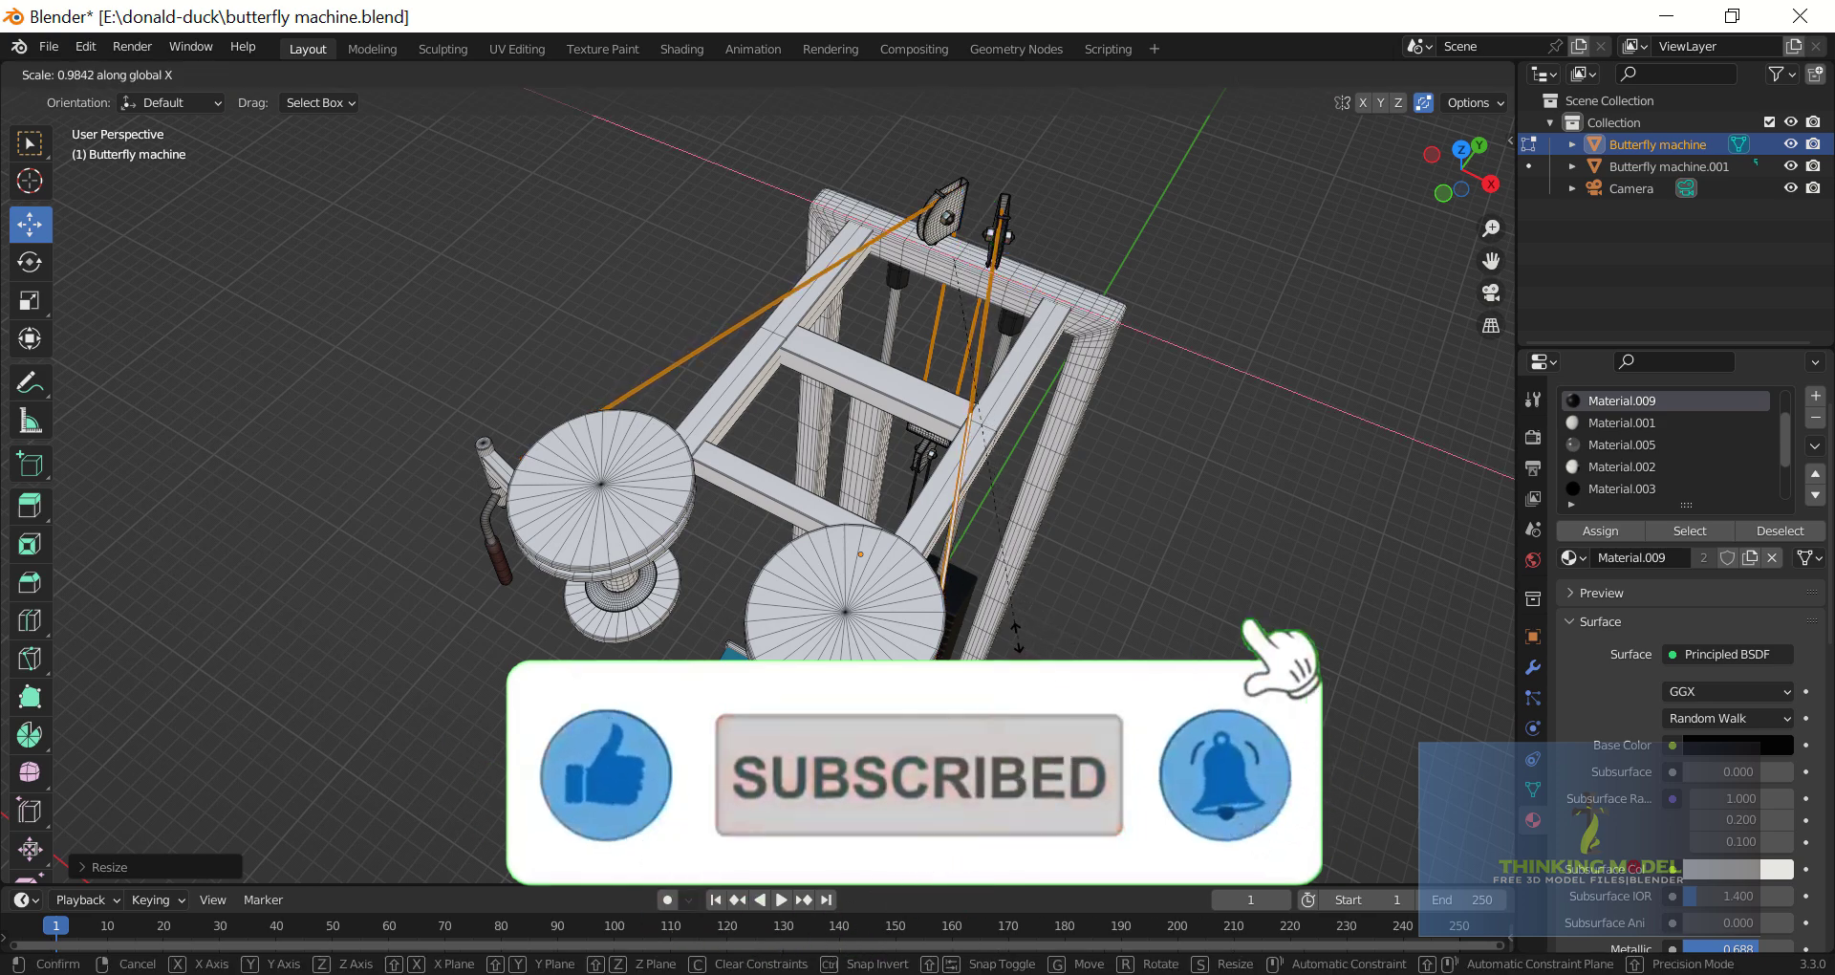
click(1006, 631)
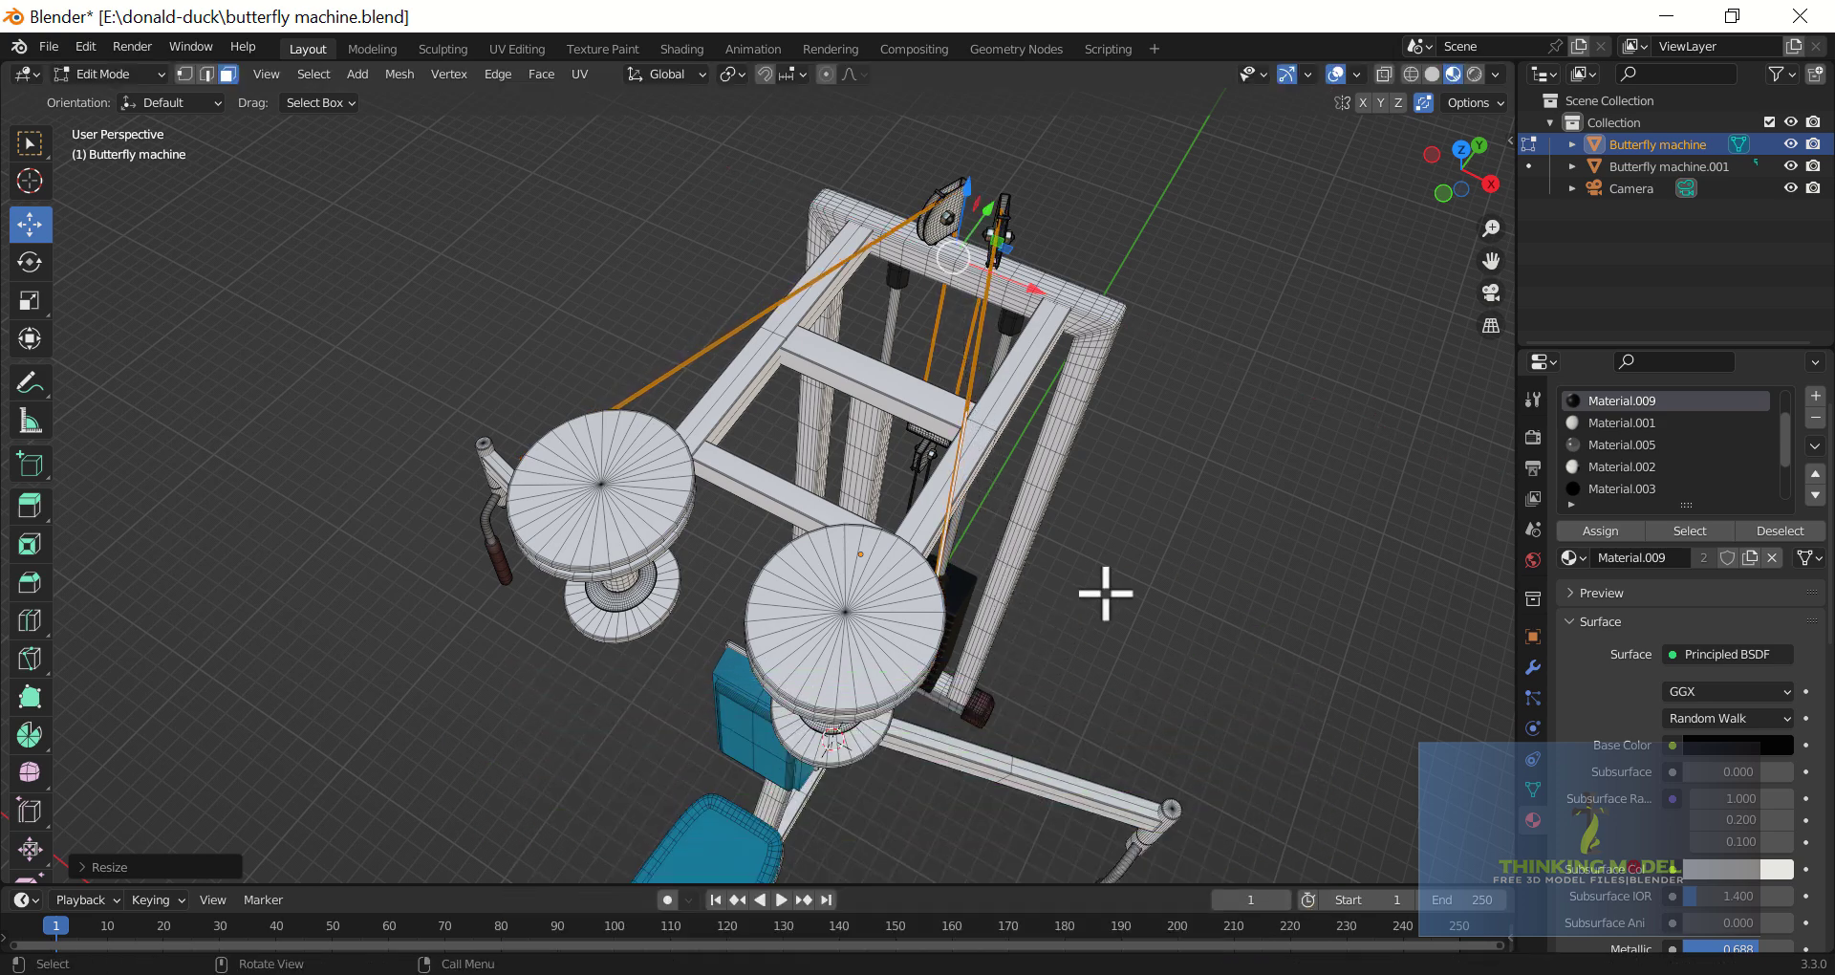
middle_drag(1106, 593, 225, 48)
Switch back to Object Mode and orbit to side and front-left views of the machine.
click(143, 75)
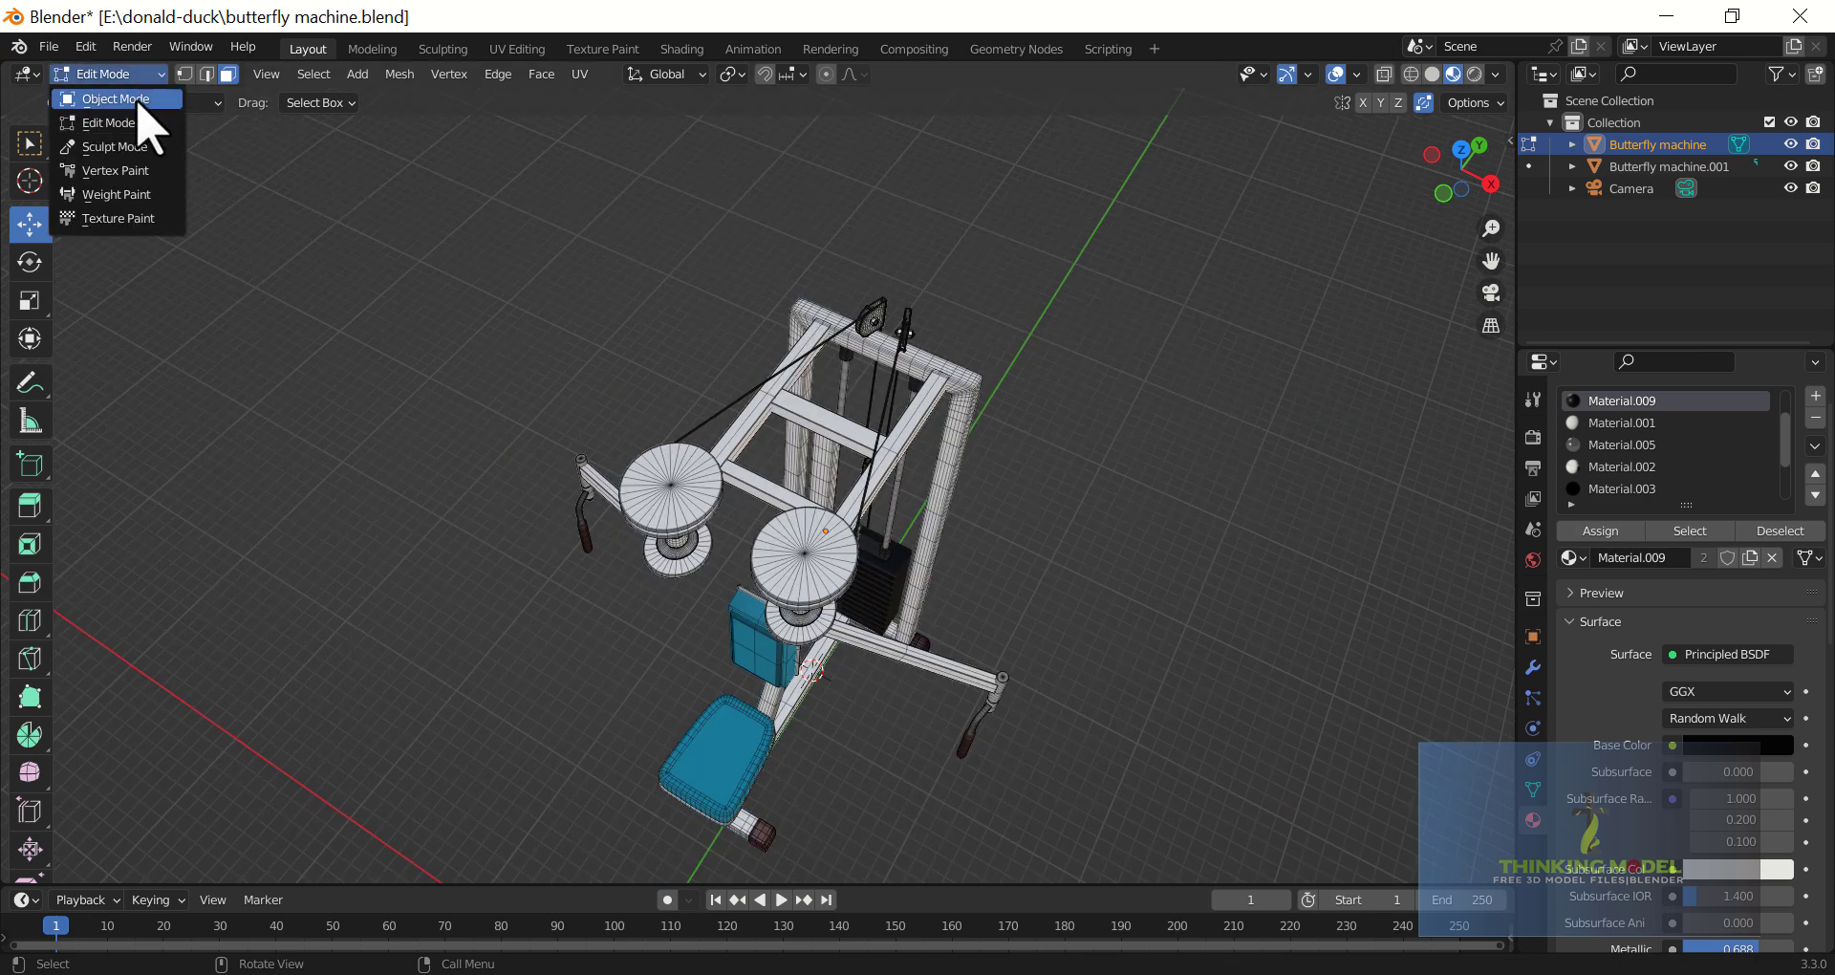
click(134, 100)
mouse_move(943, 525)
middle_down()
mouse_move(909, 533)
mouse_move(884, 511)
mouse_move(1004, 434)
mouse_move(997, 506)
mouse_move(1093, 533)
mouse_move(1065, 541)
mouse_move(1081, 574)
mouse_move(1027, 589)
mouse_move(864, 554)
mouse_move(893, 491)
mouse_move(823, 463)
mouse_move(885, 524)
middle_up()
scroll(1031, 564, down, 3)
scroll(893, 491, up, 2)
scroll(961, 473, up, 3)
scroll(887, 542, up, 3)
scroll(807, 563, down, 4)
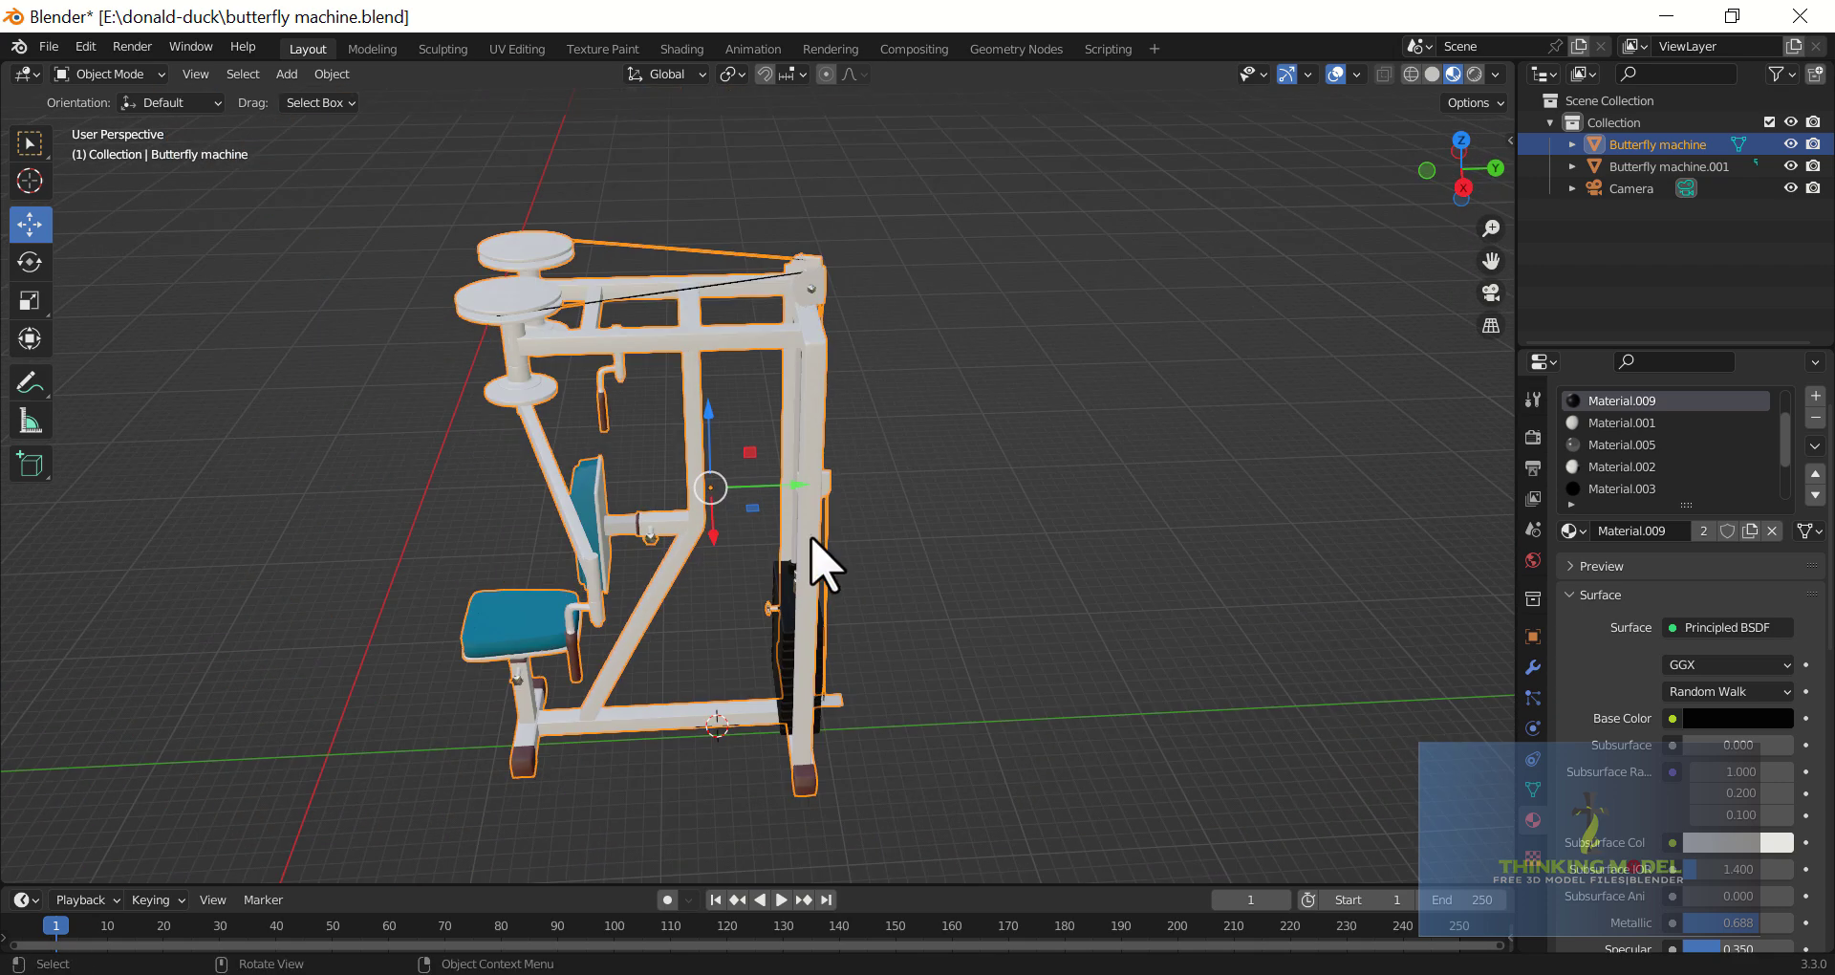
mouse_move(763, 536)
middle_down()
mouse_move(634, 525)
mouse_move(683, 491)
middle_up()
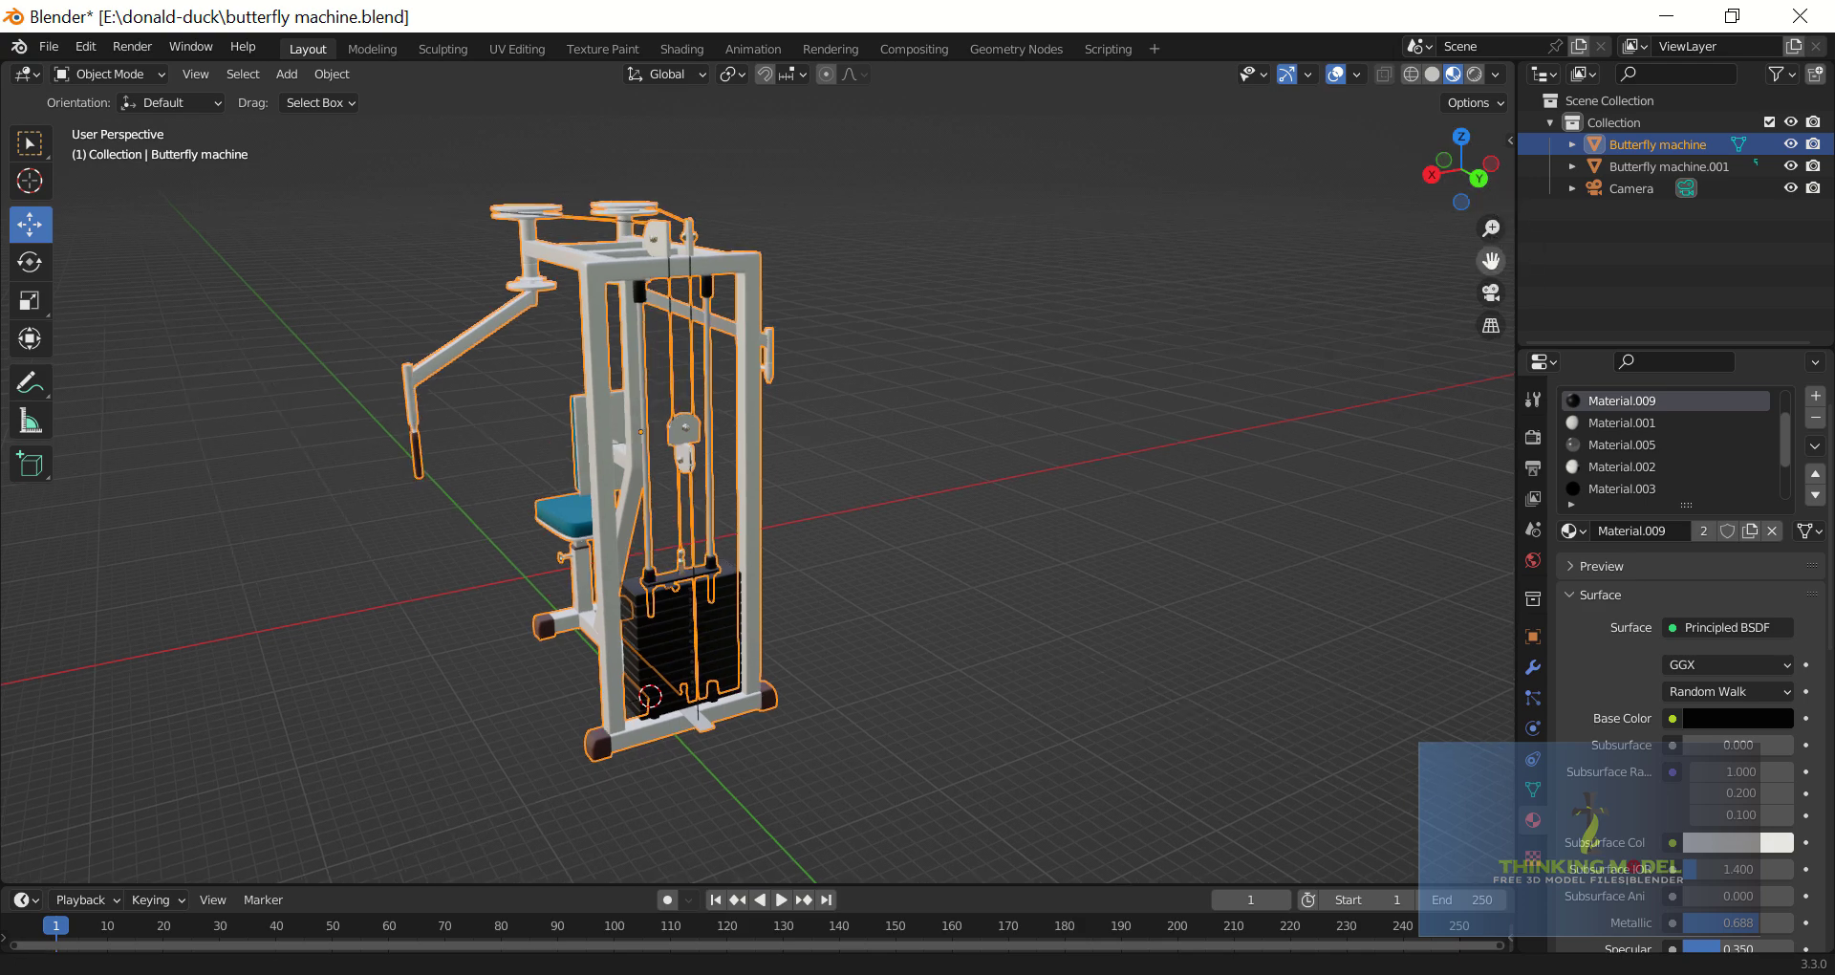
drag(1492, 260, 1472, 334)
mouse_move(937, 521)
middle_down()
mouse_move(903, 579)
mouse_move(1061, 585)
middle_up()
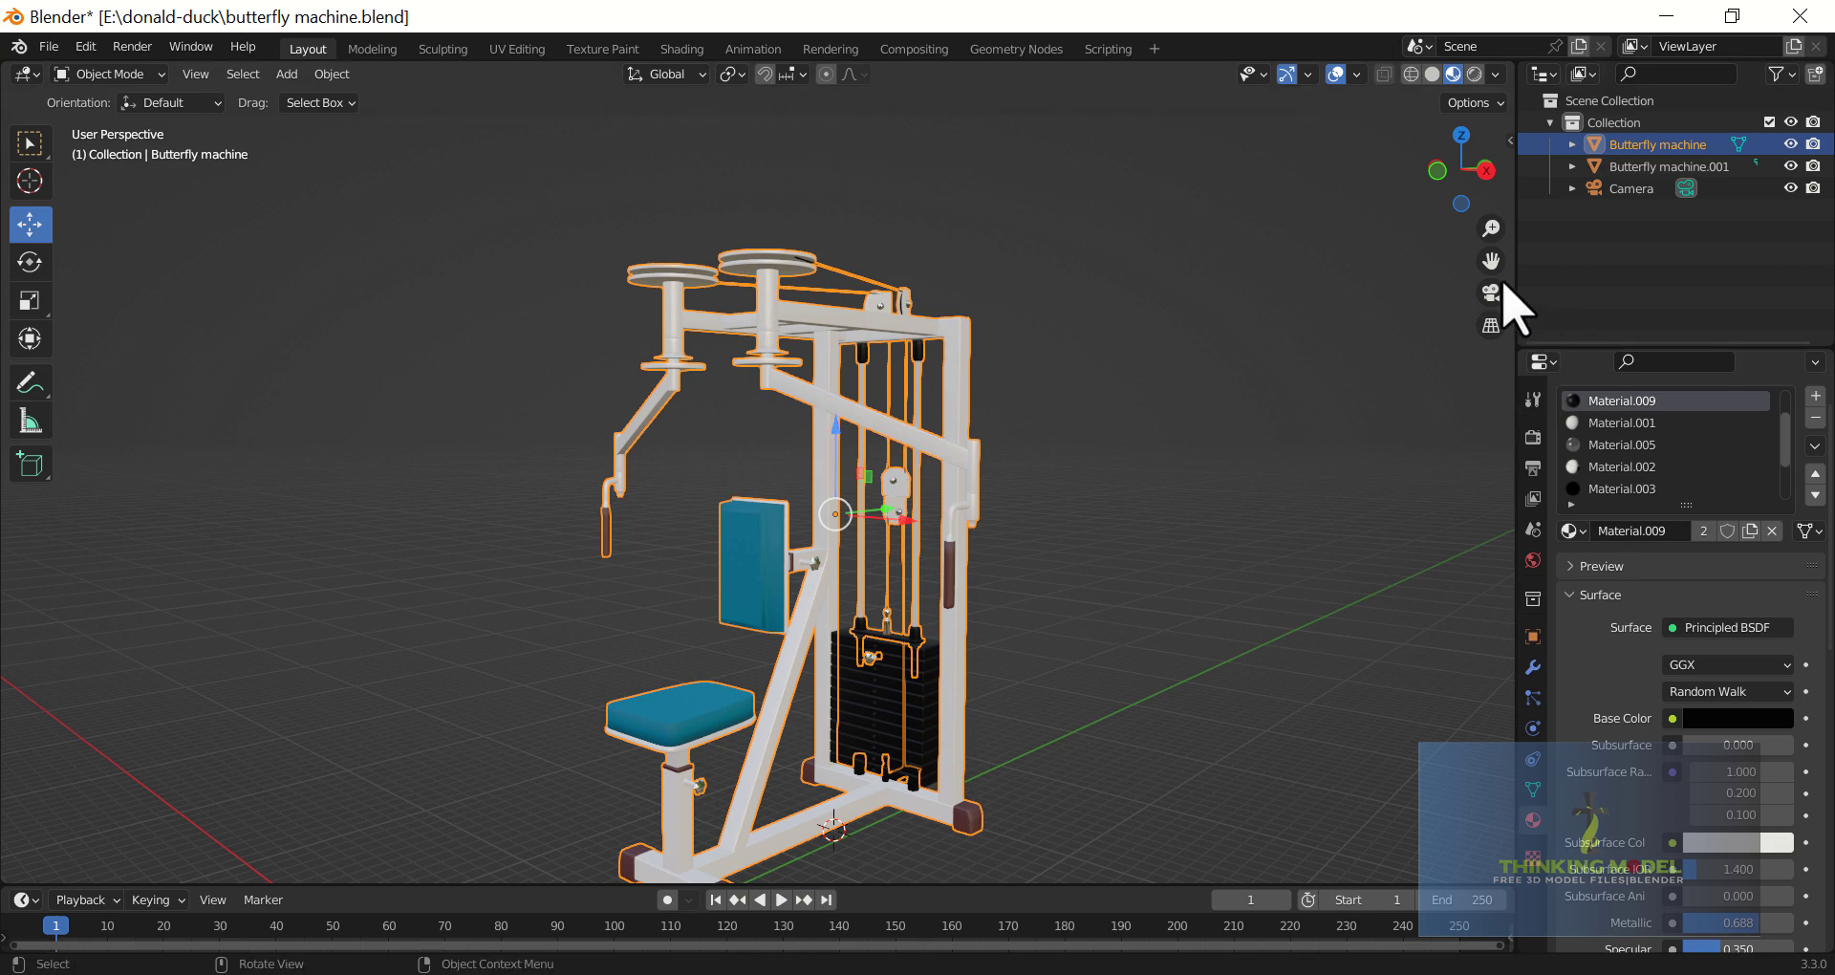
Inspect the machine from front, three-quarter, elevated and rear-side angles.
drag(1491, 263, 1365, 401)
middle_drag(1221, 512, 1233, 530)
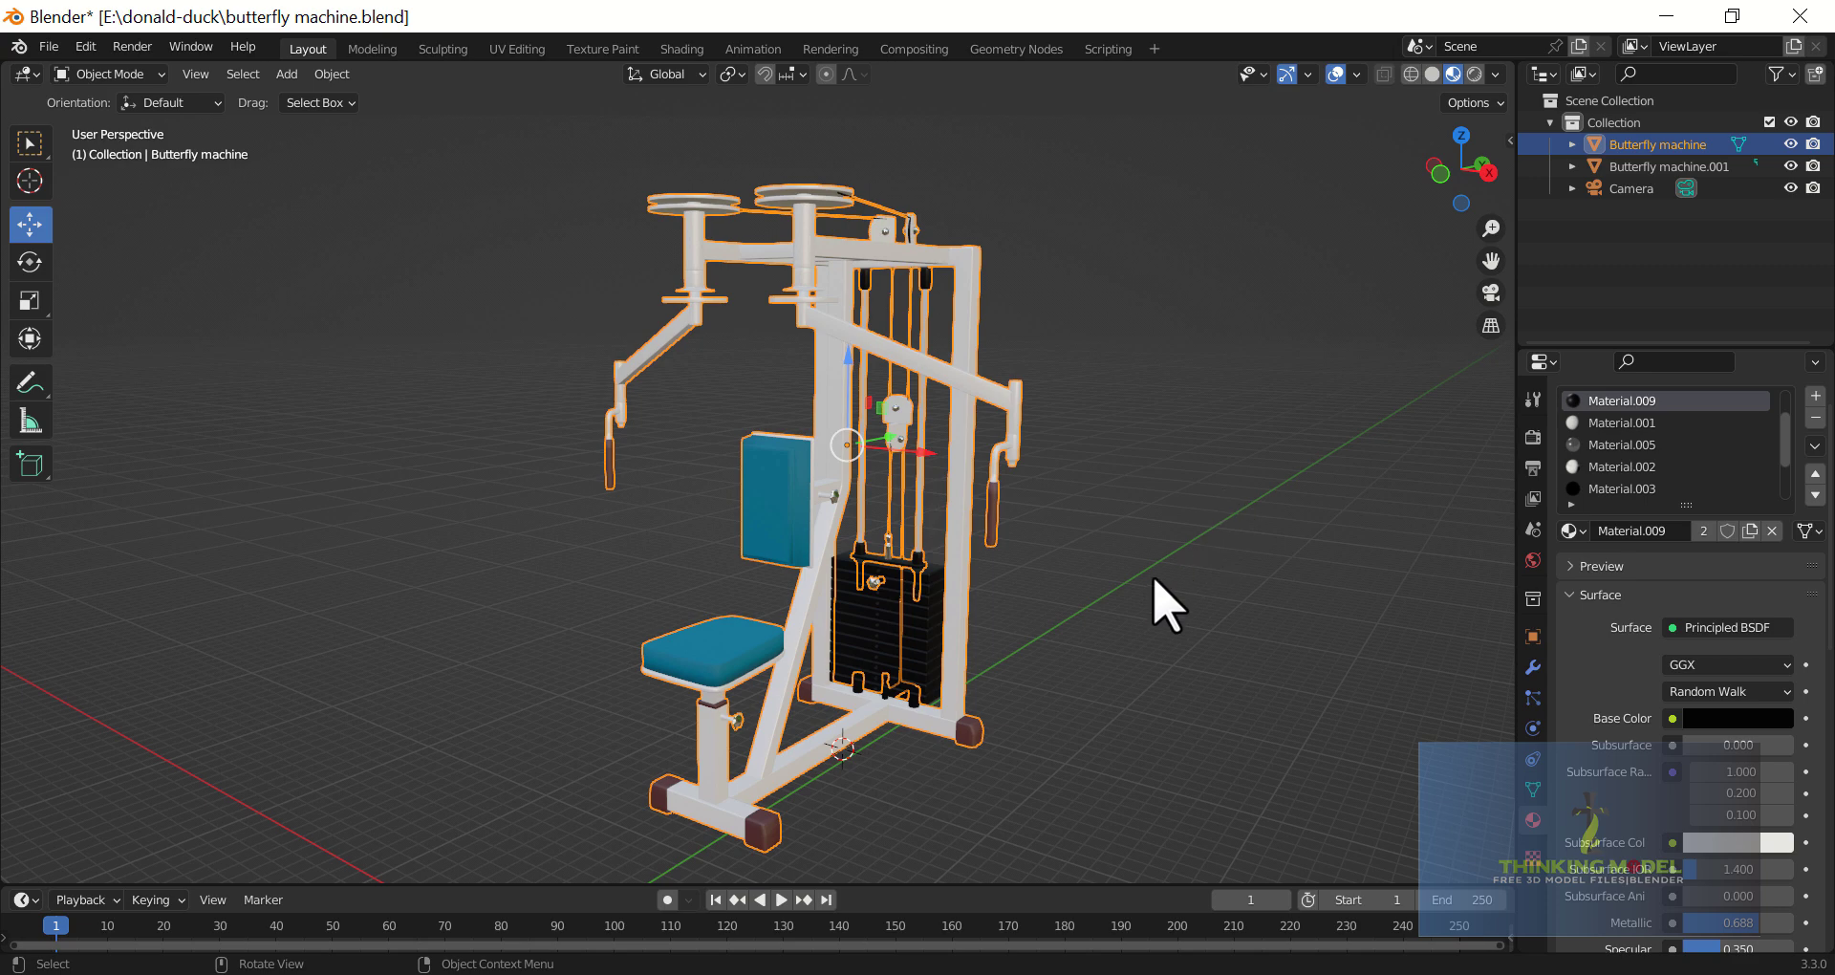
mouse_move(1153, 581)
middle_down()
mouse_move(1070, 580)
mouse_move(1058, 473)
mouse_move(982, 499)
mouse_move(988, 520)
mouse_move(880, 520)
middle_up()
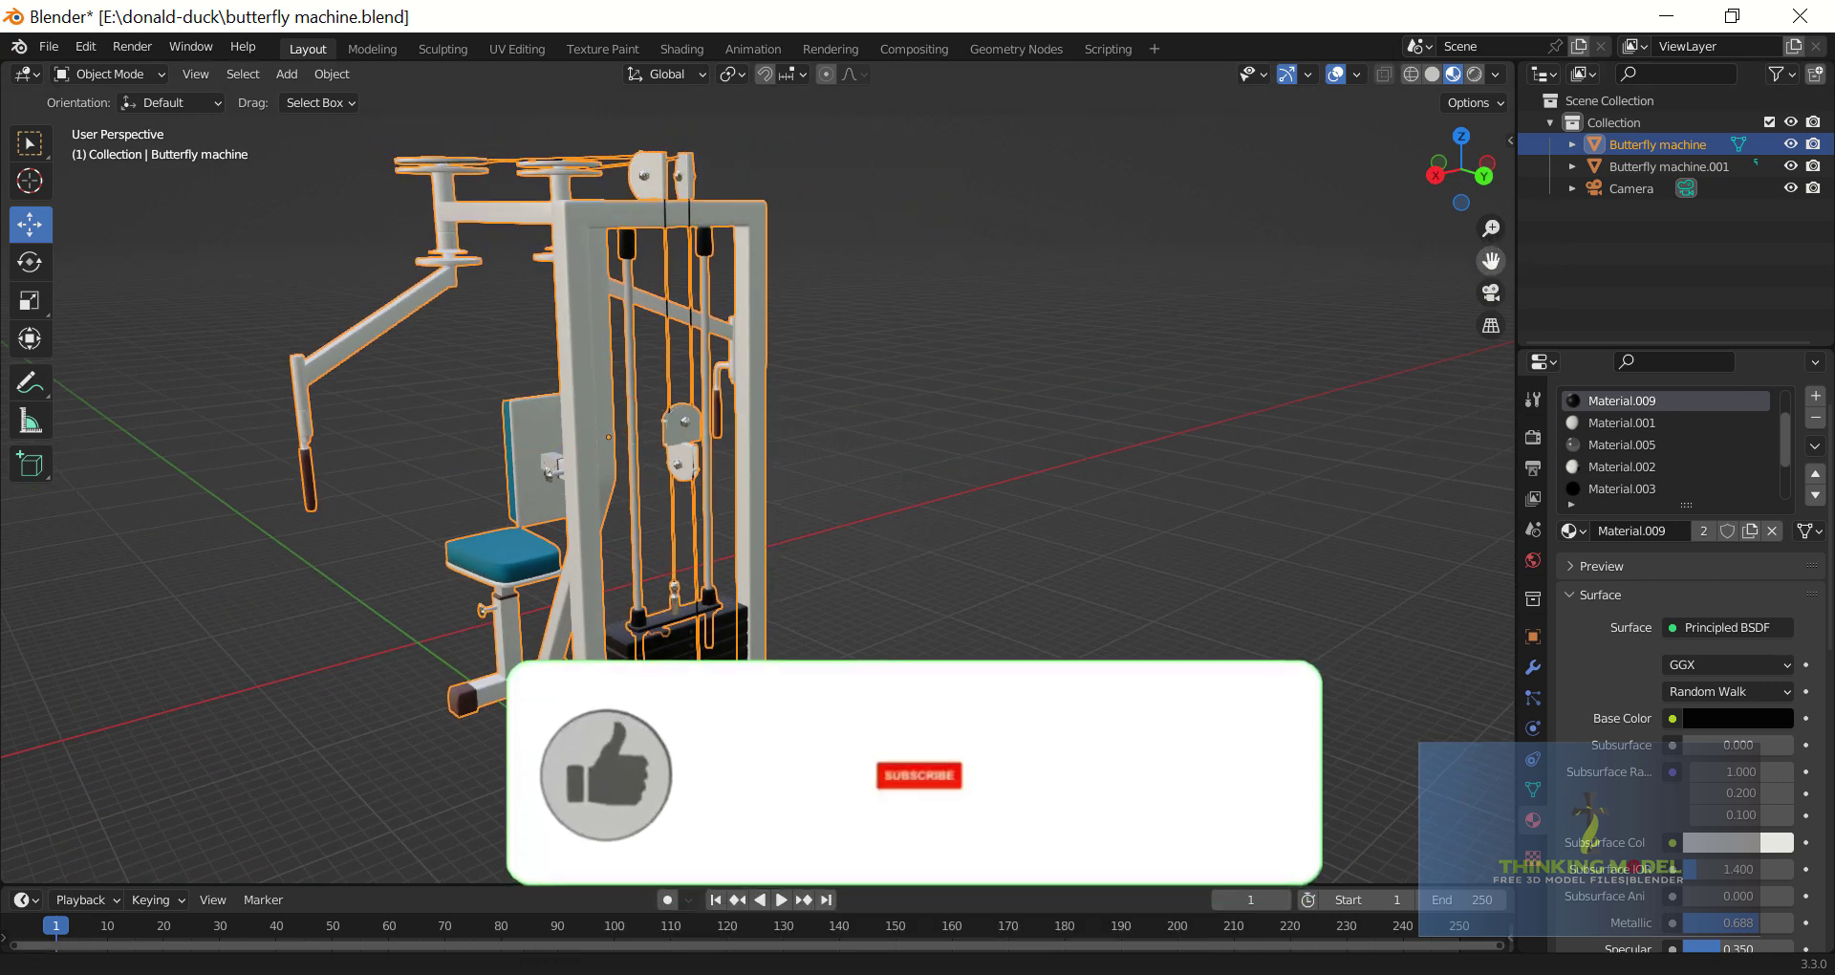
drag(1492, 260, 1415, 362)
mouse_move(1415, 361)
middle_down()
mouse_move(1271, 430)
mouse_move(1201, 409)
middle_up()
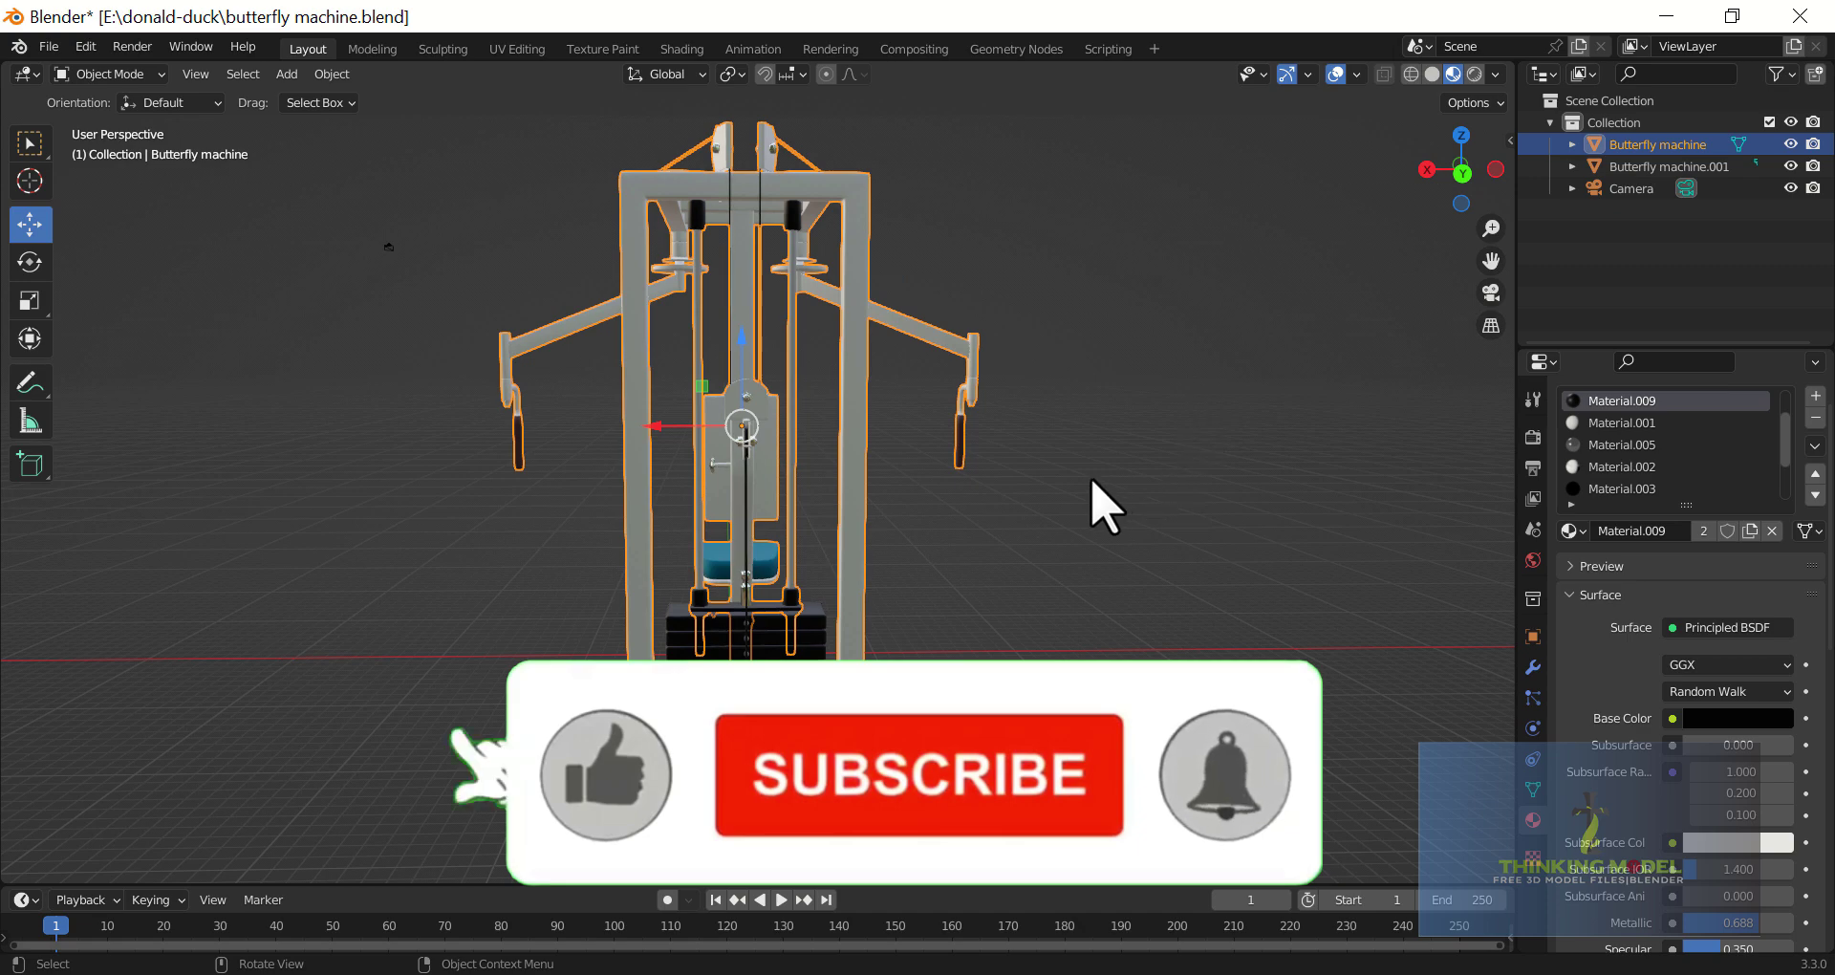
mouse_move(1086, 564)
middle_down()
mouse_move(1180, 524)
mouse_move(1185, 588)
middle_up()
drag(1491, 260, 1233, 428)
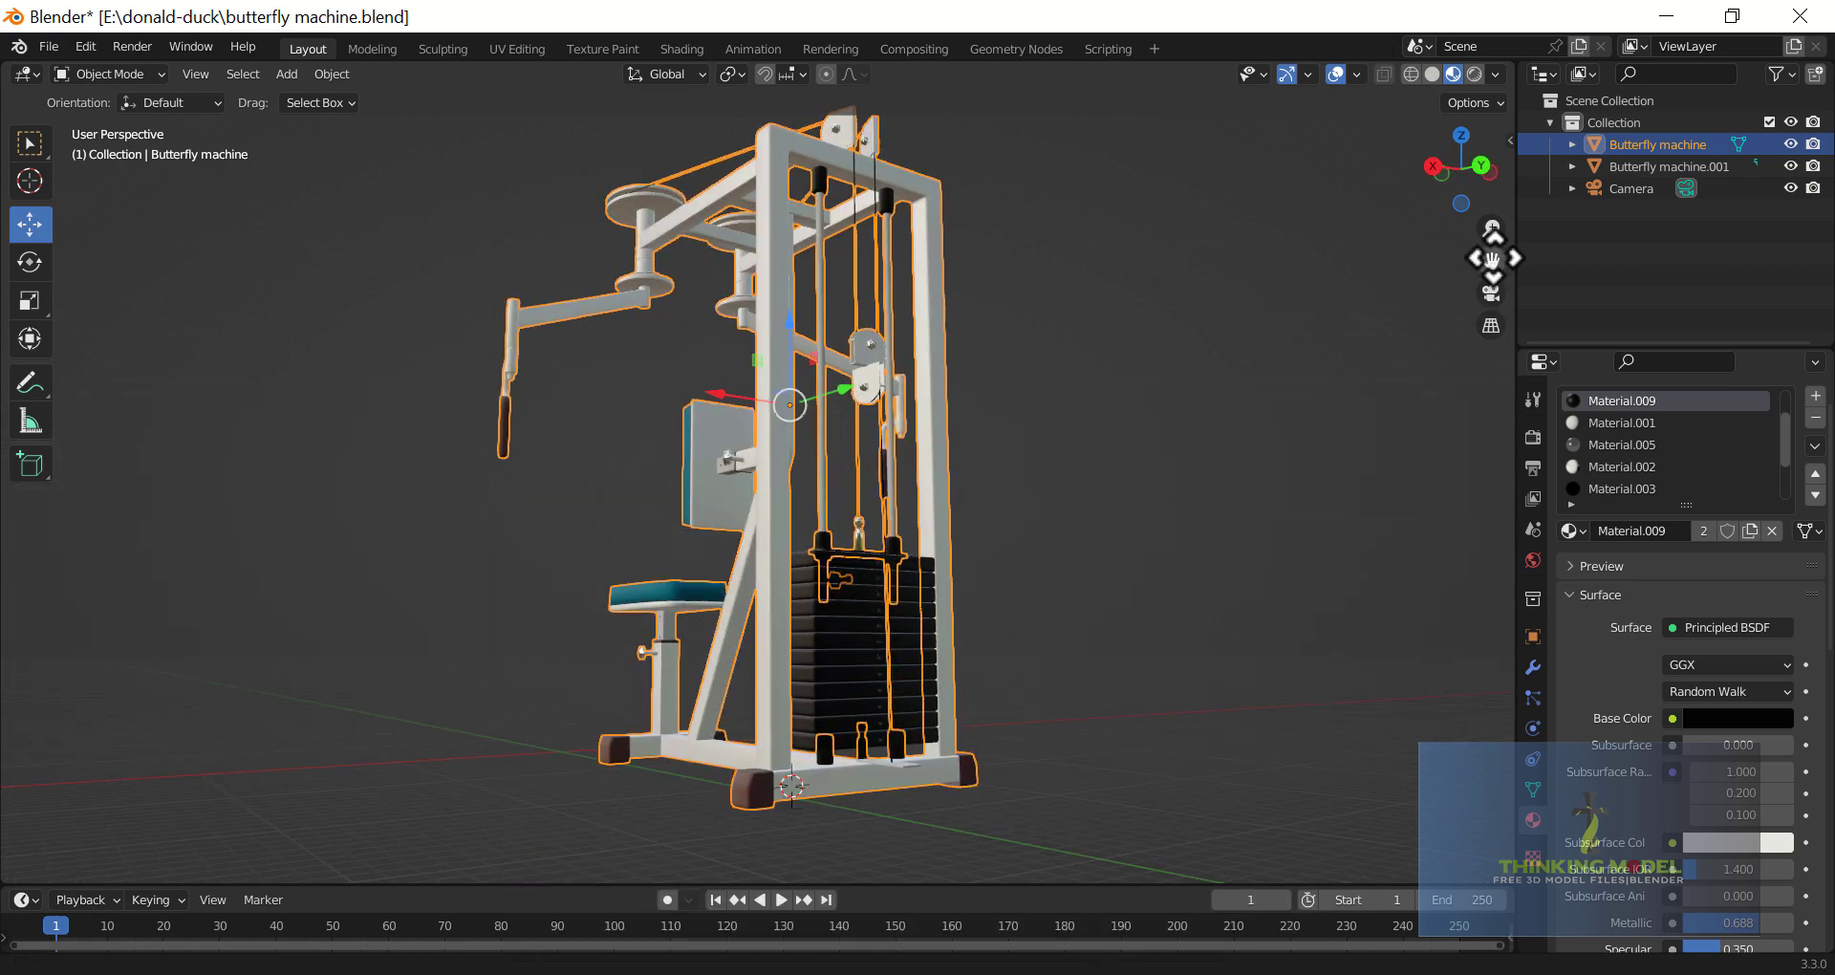
mouse_move(1233, 427)
middle_down()
mouse_move(1261, 684)
mouse_move(942, 634)
mouse_move(1049, 643)
mouse_move(1195, 526)
middle_up()
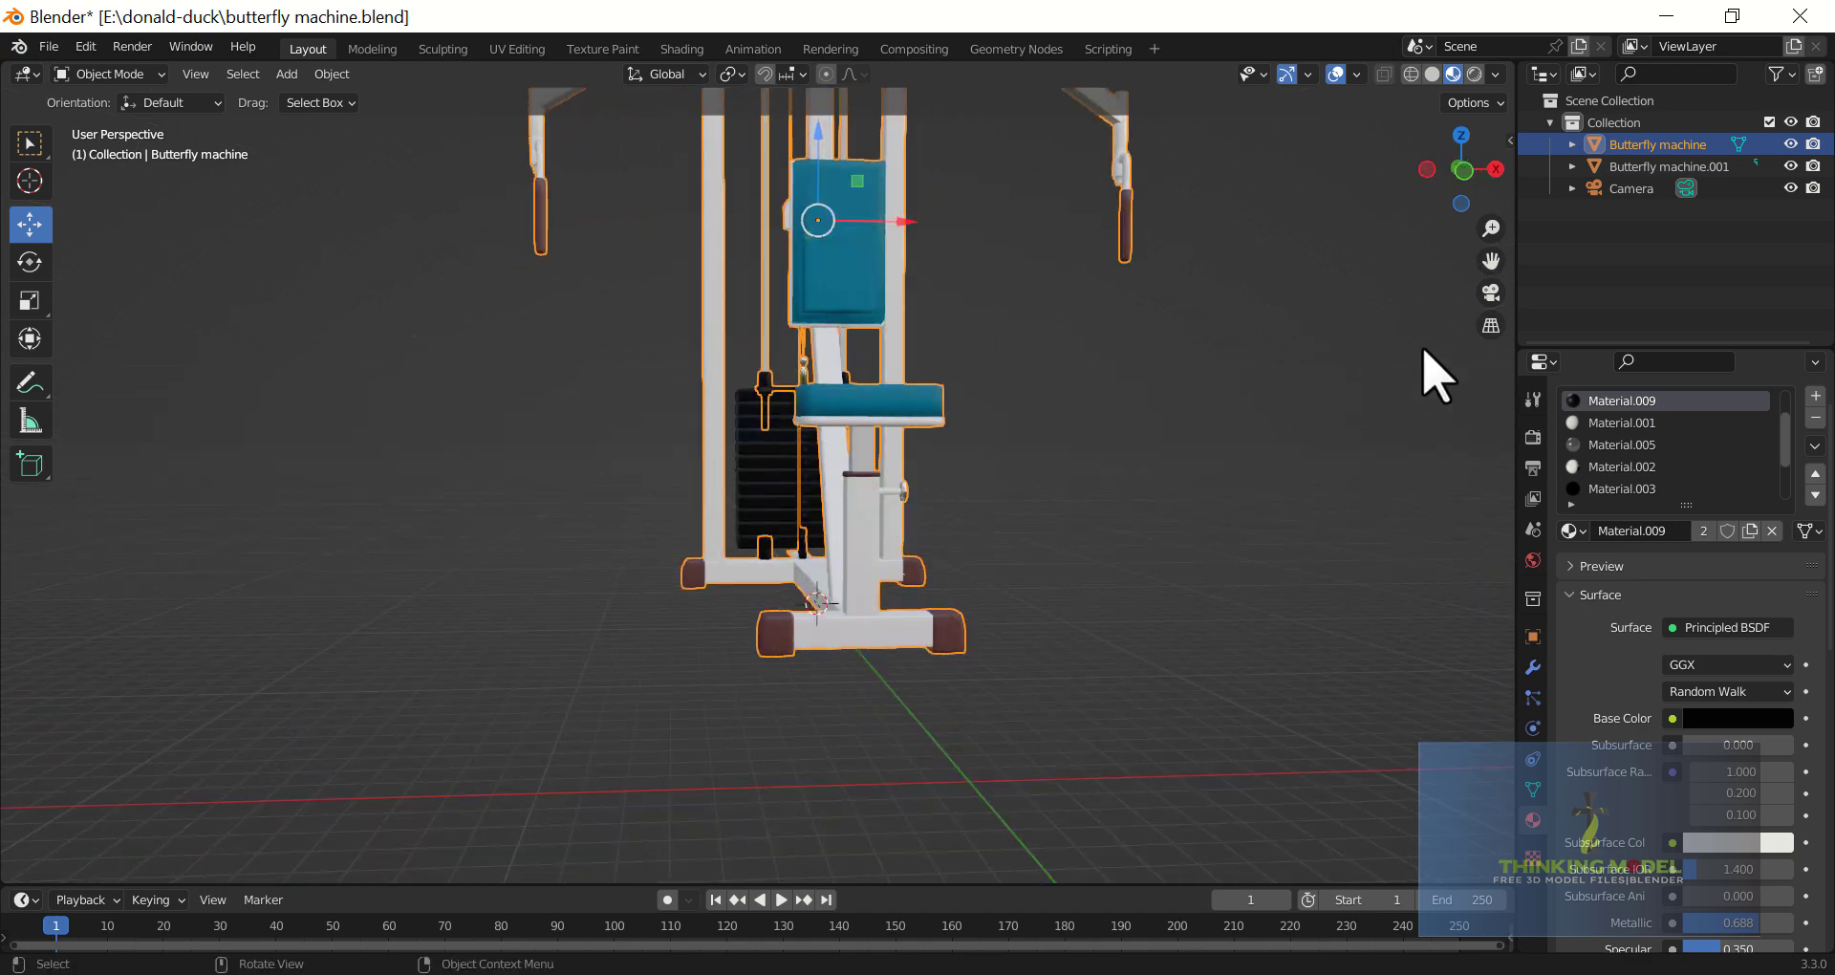
mouse_move(1489, 258)
middle_down()
mouse_move(1032, 430)
mouse_move(1098, 483)
mouse_move(995, 471)
middle_up()
mouse_move(1523, 268)
middle_down()
mouse_move(1065, 422)
mouse_move(1143, 443)
mouse_move(967, 392)
mouse_move(1053, 450)
mouse_move(793, 445)
mouse_move(982, 398)
mouse_move(848, 410)
mouse_move(1238, 286)
mouse_move(1287, 361)
middle_up()
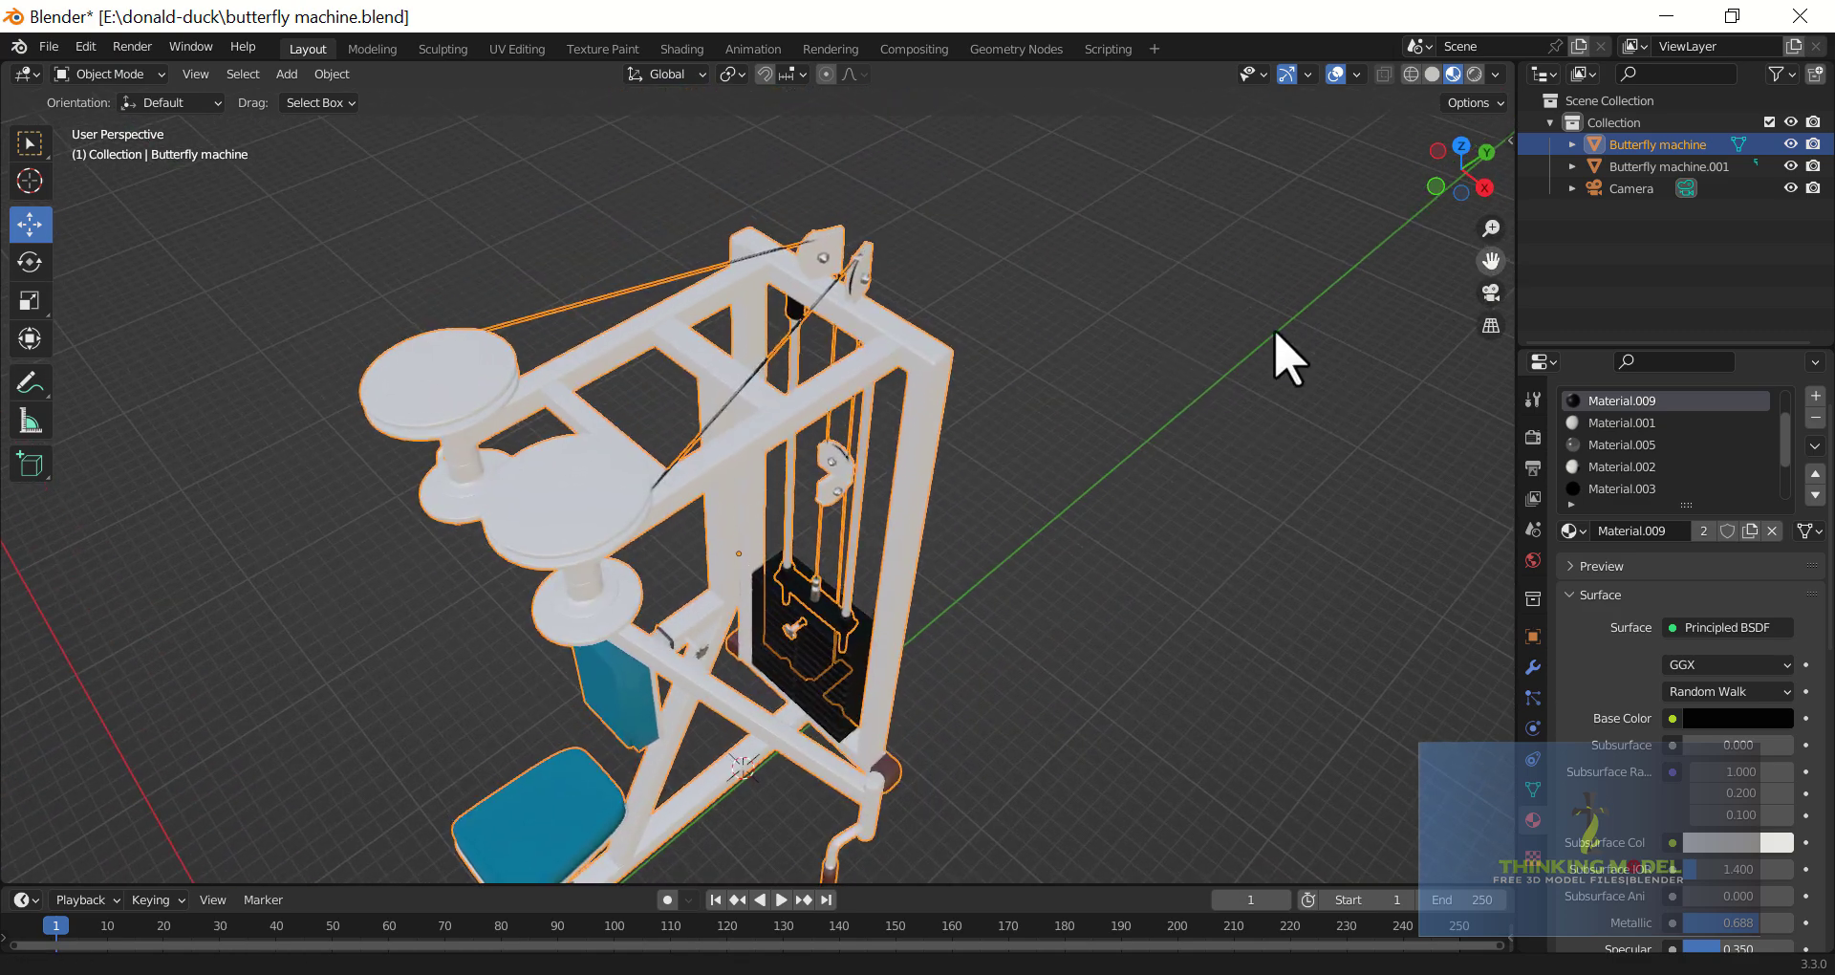
middle_drag(1138, 360, 1063, 301)
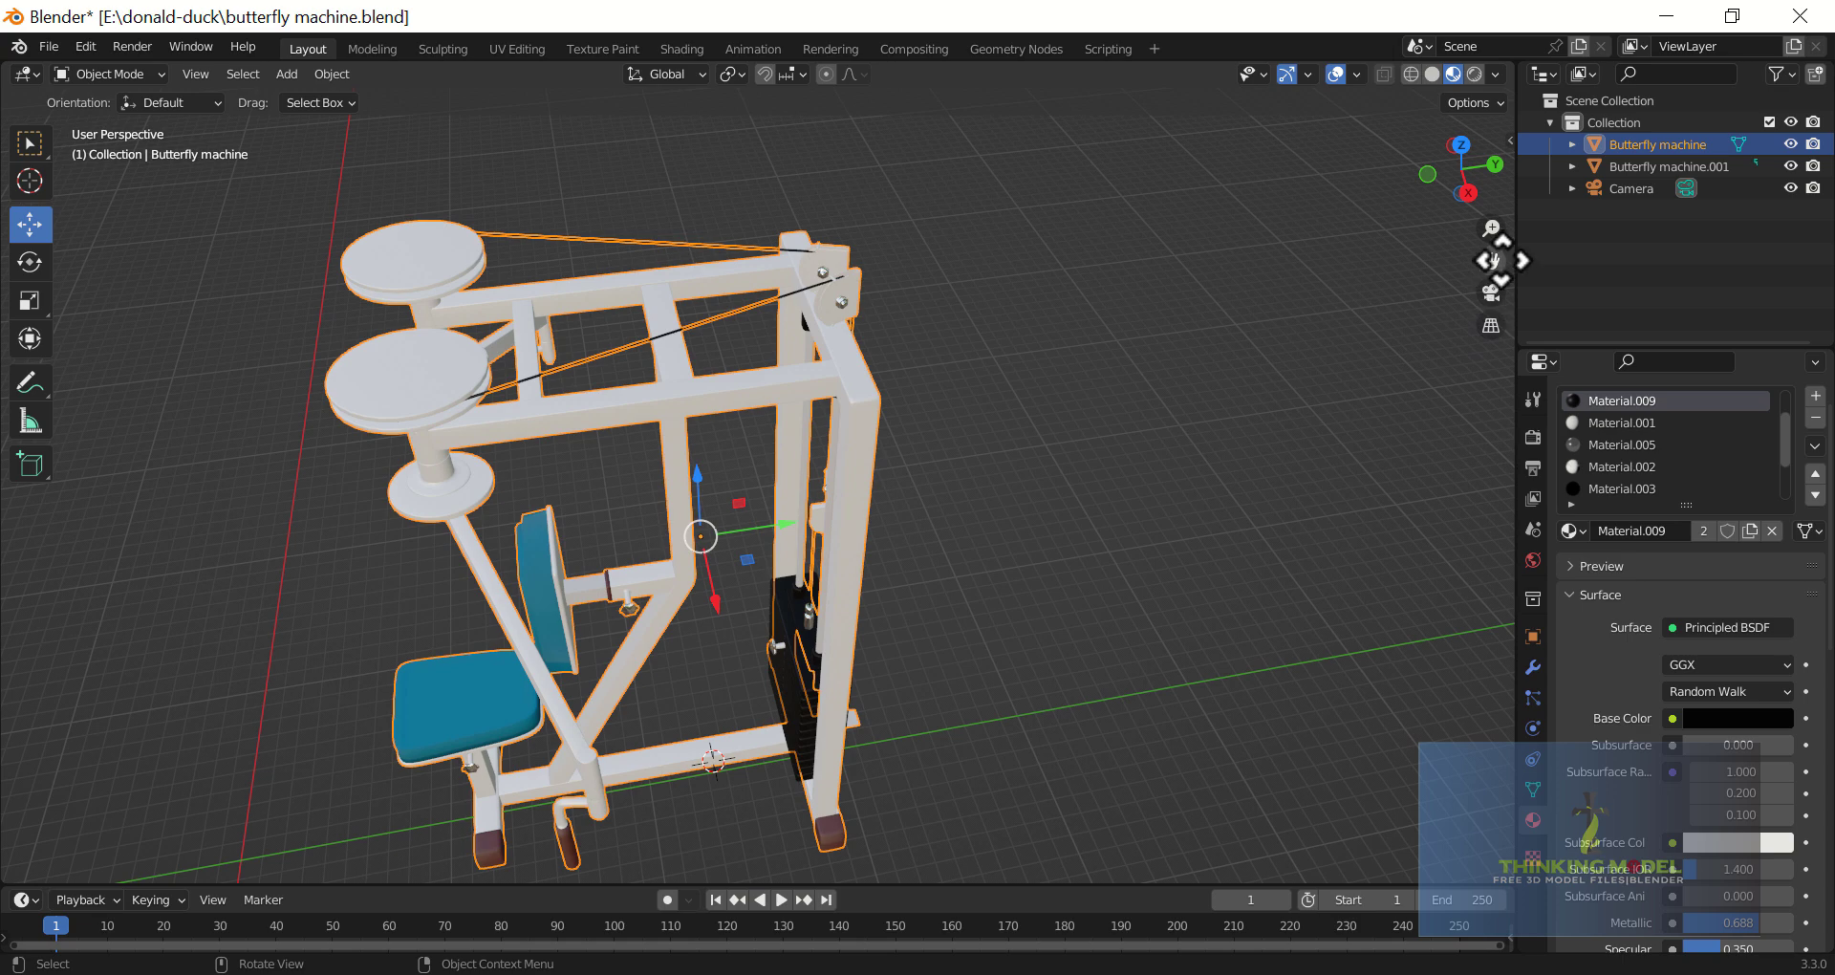
drag(1496, 260, 1430, 283)
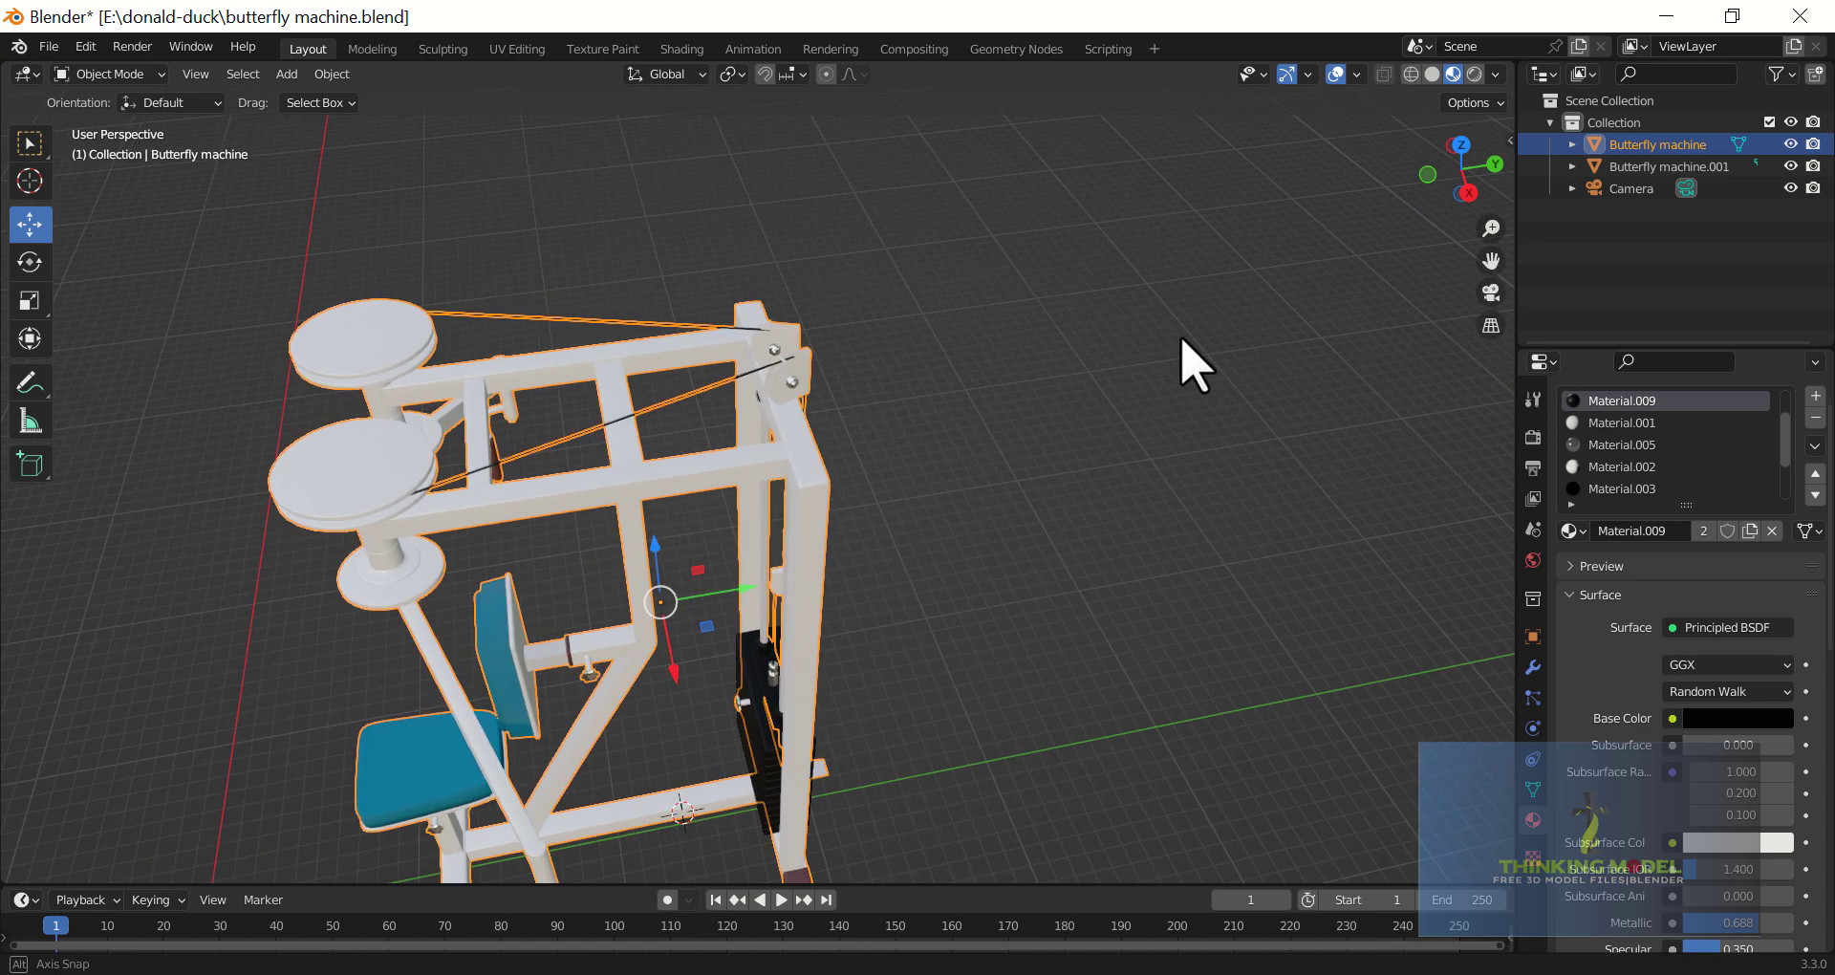
middle_drag(1188, 361, 1228, 349)
mouse_move(932, 415)
shift+middle_down()
mouse_move(1086, 409)
mouse_move(893, 450)
mouse_move(955, 430)
mouse_move(951, 454)
mouse_move(1016, 460)
mouse_move(1085, 409)
mouse_move(813, 411)
mouse_move(688, 459)
mouse_move(1321, 246)
shift+middle_up()
Preview the machine in rendered Cycles shading and open the Render Engine list in Render Properties.
click(1475, 76)
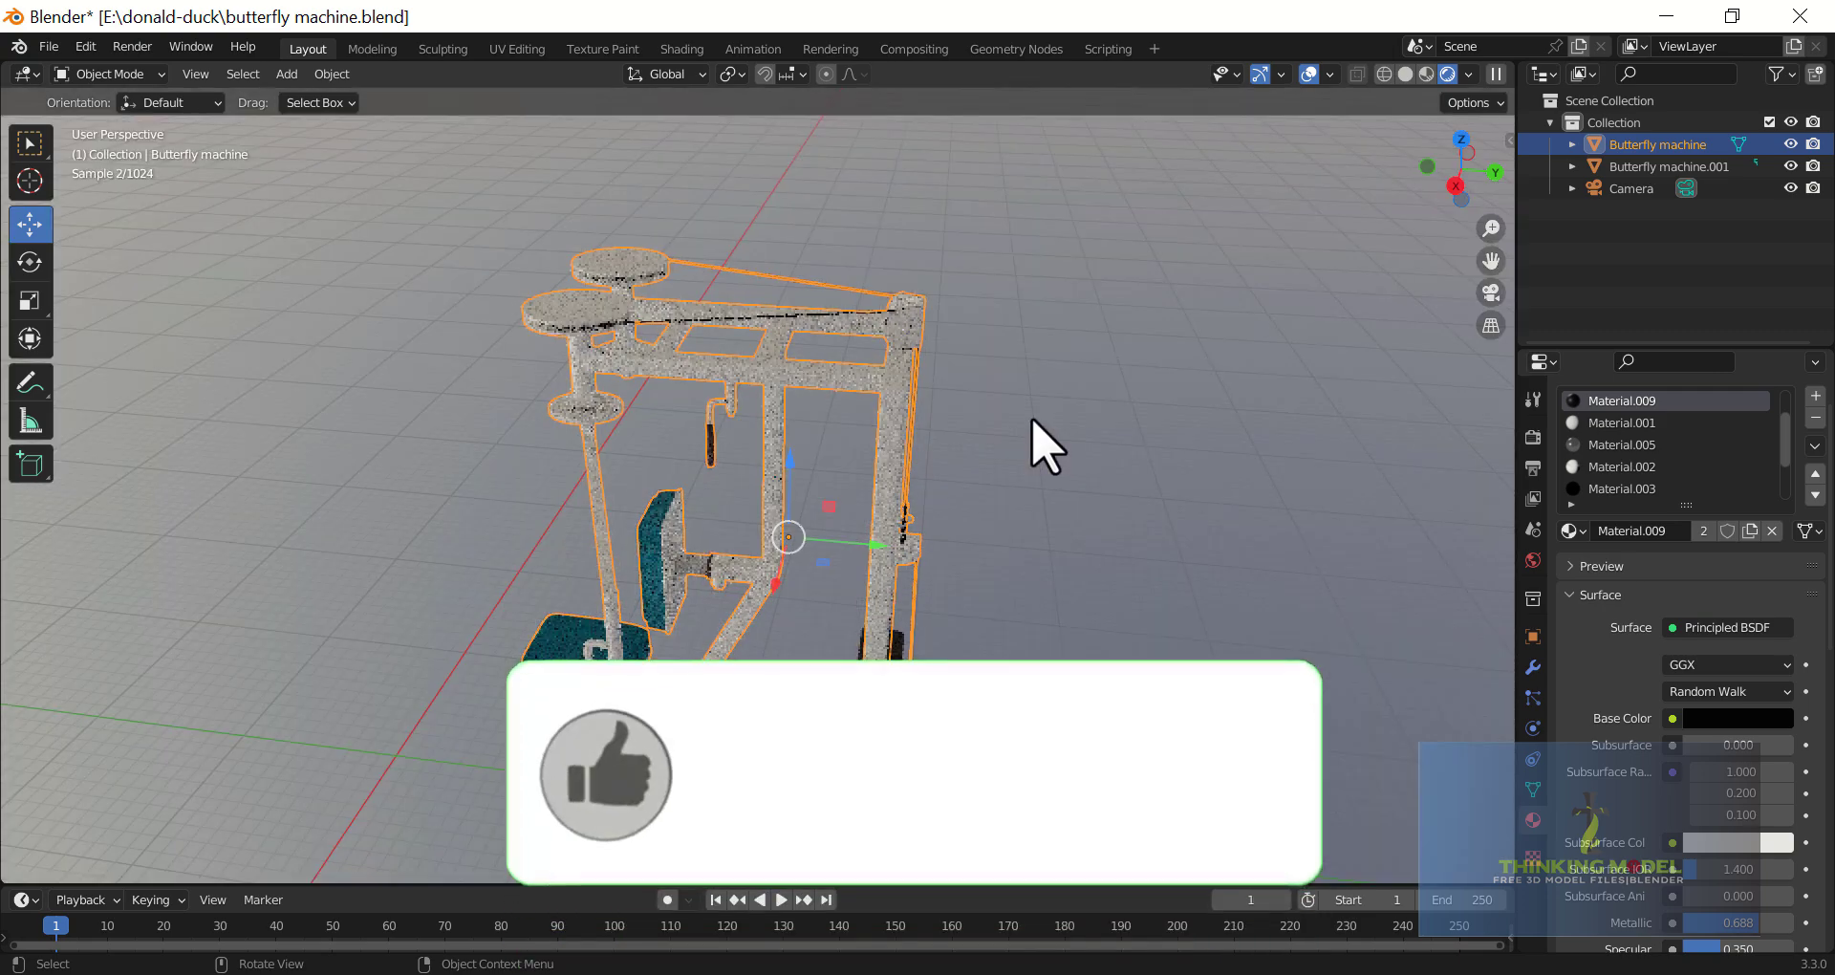
middle_drag(1080, 441, 1217, 401)
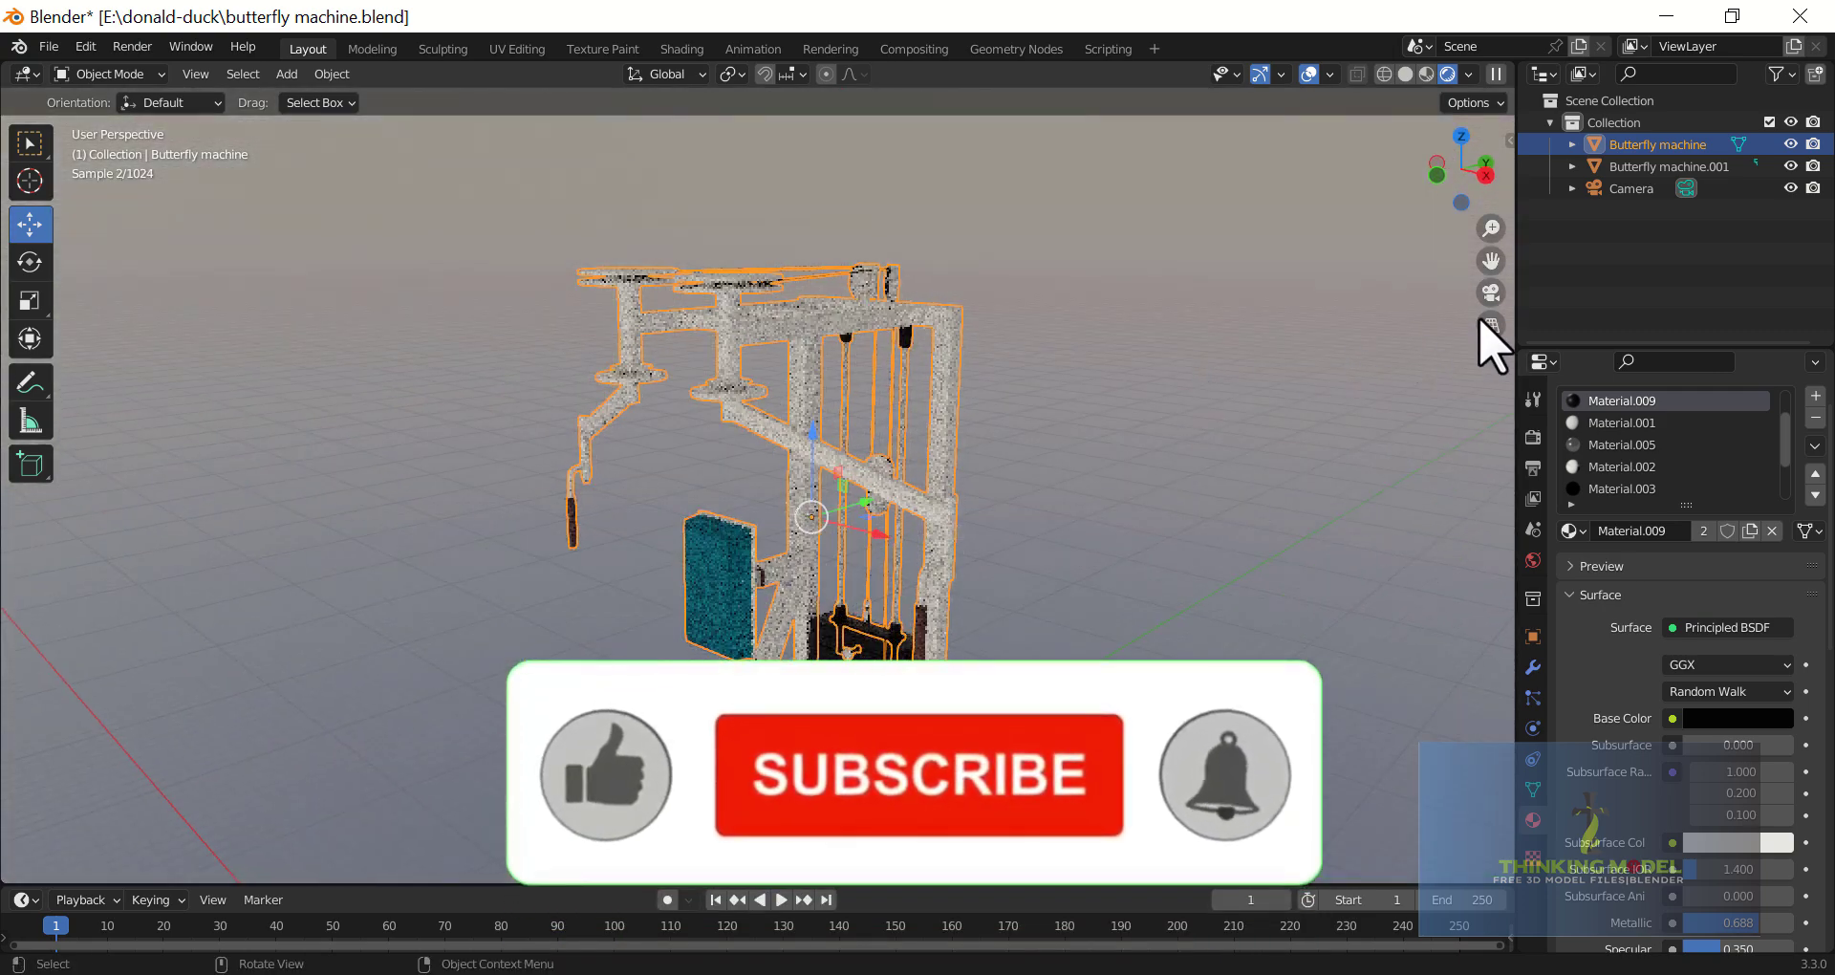
drag(1493, 267, 1484, 165)
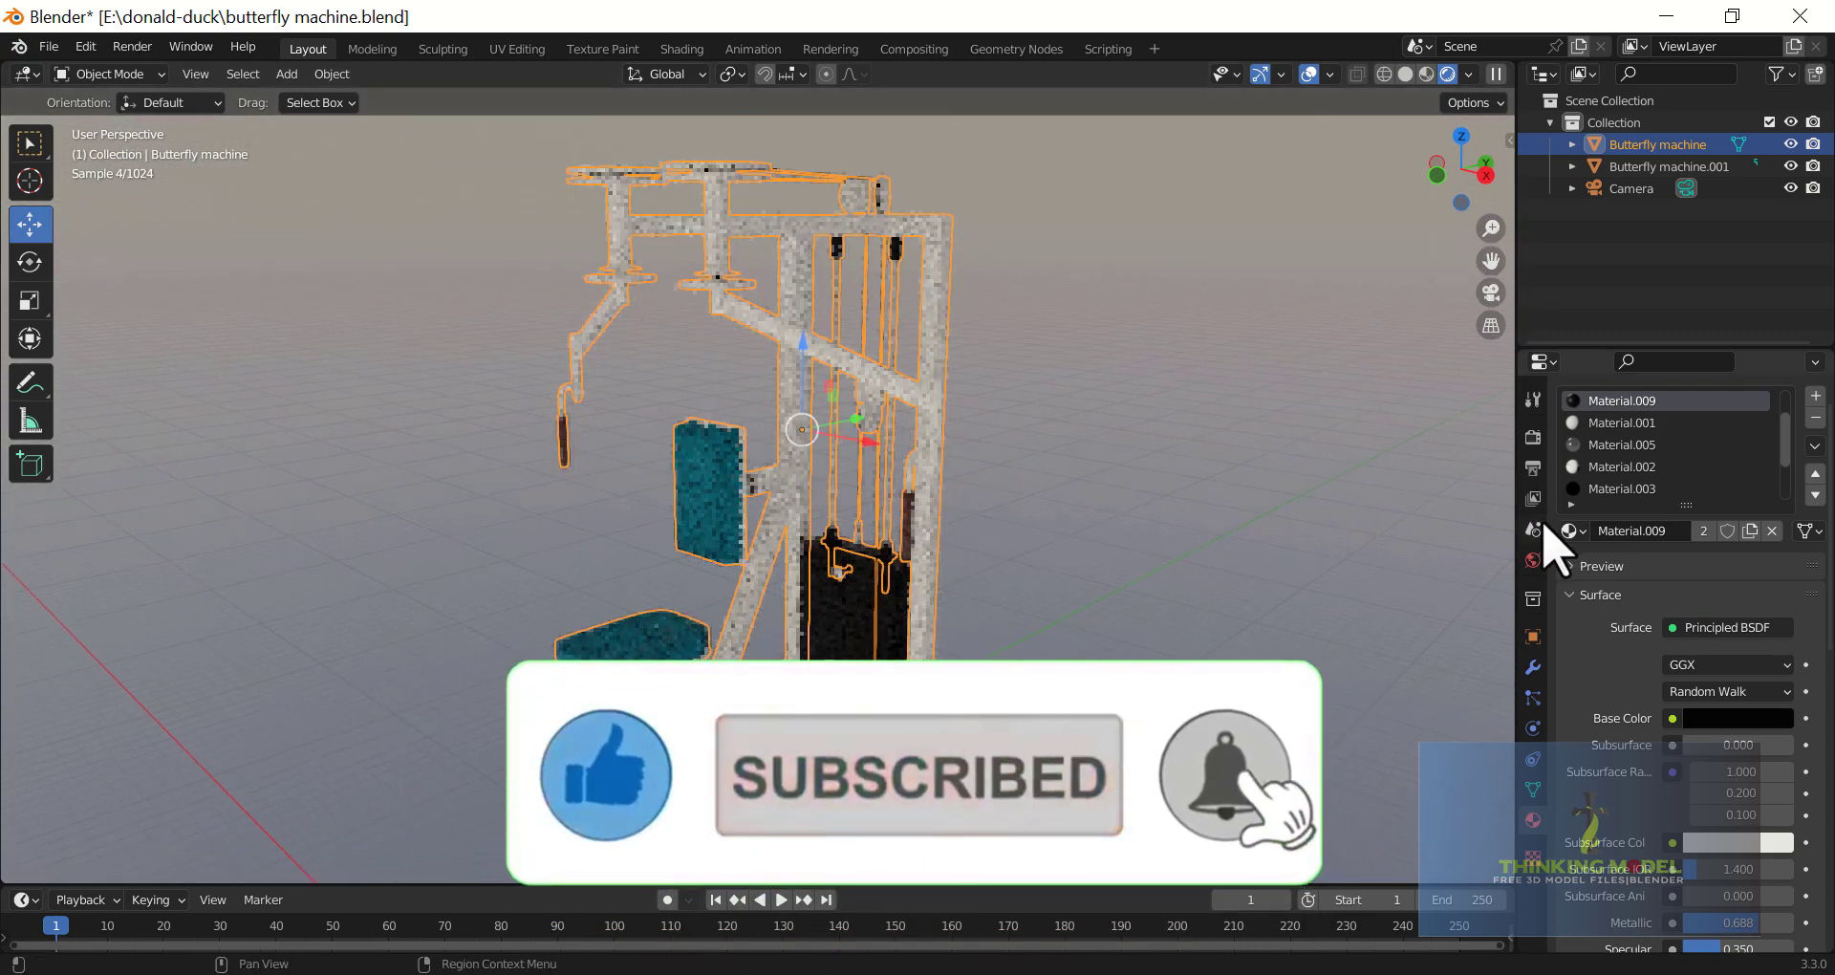
click(1535, 438)
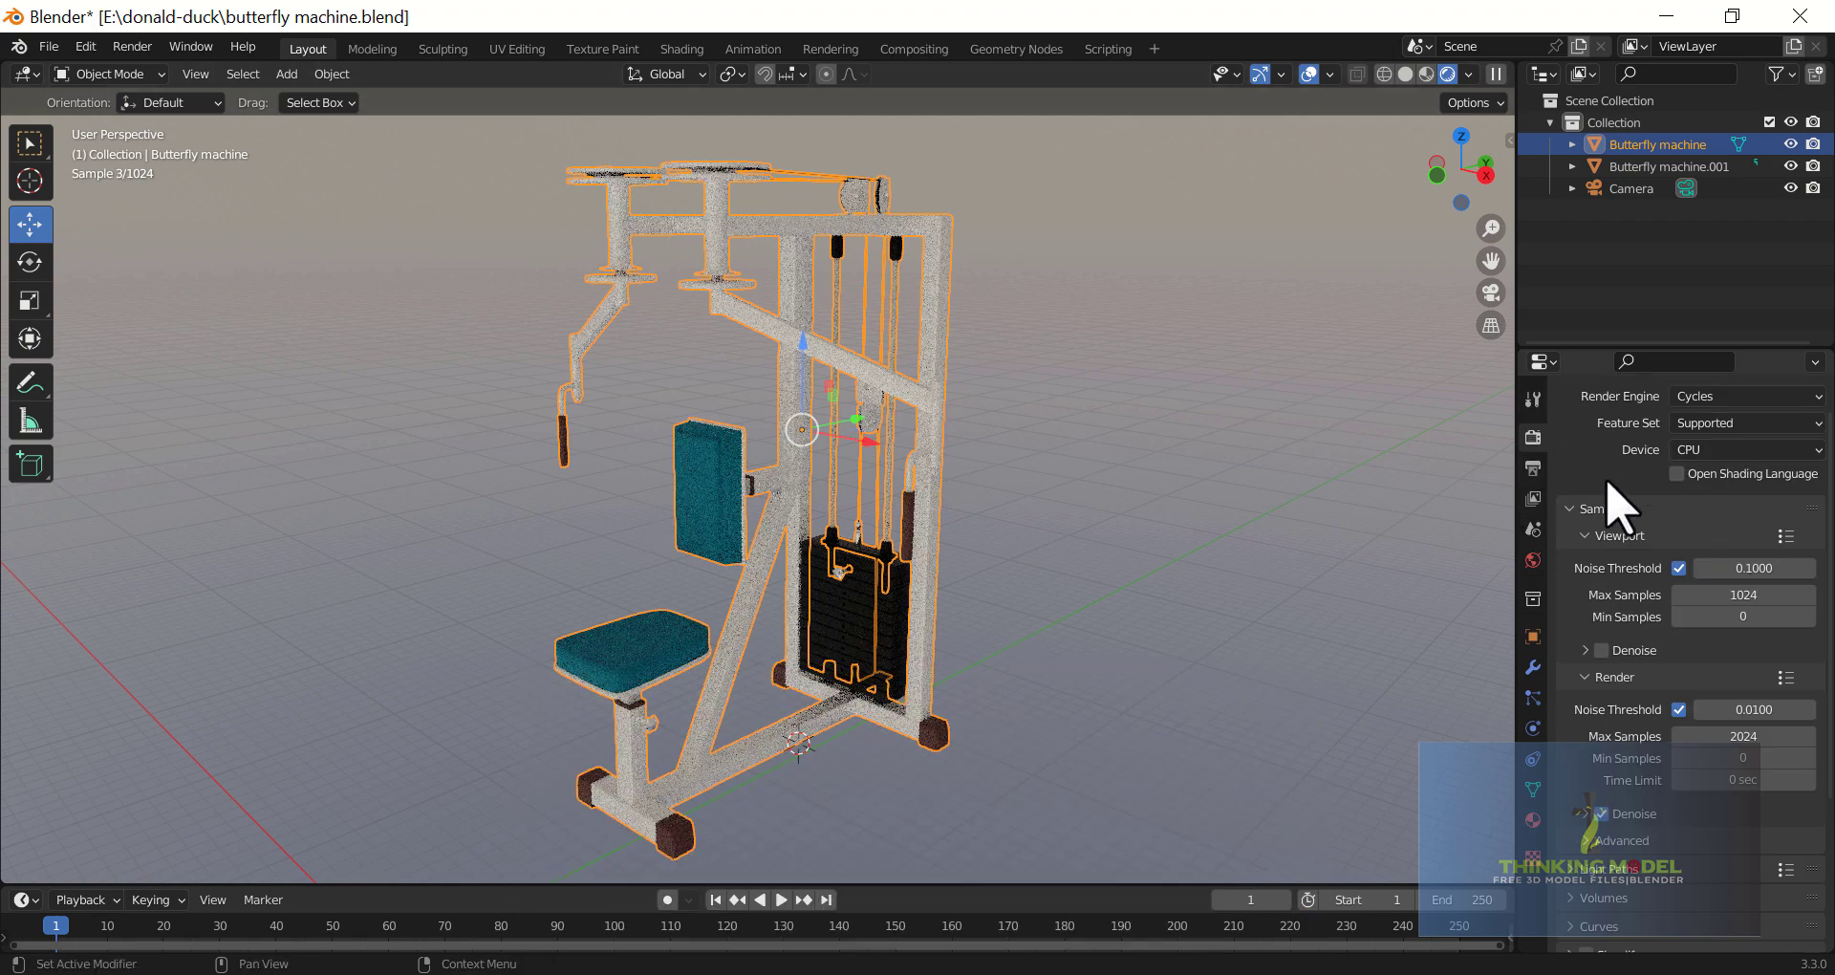
click(1711, 395)
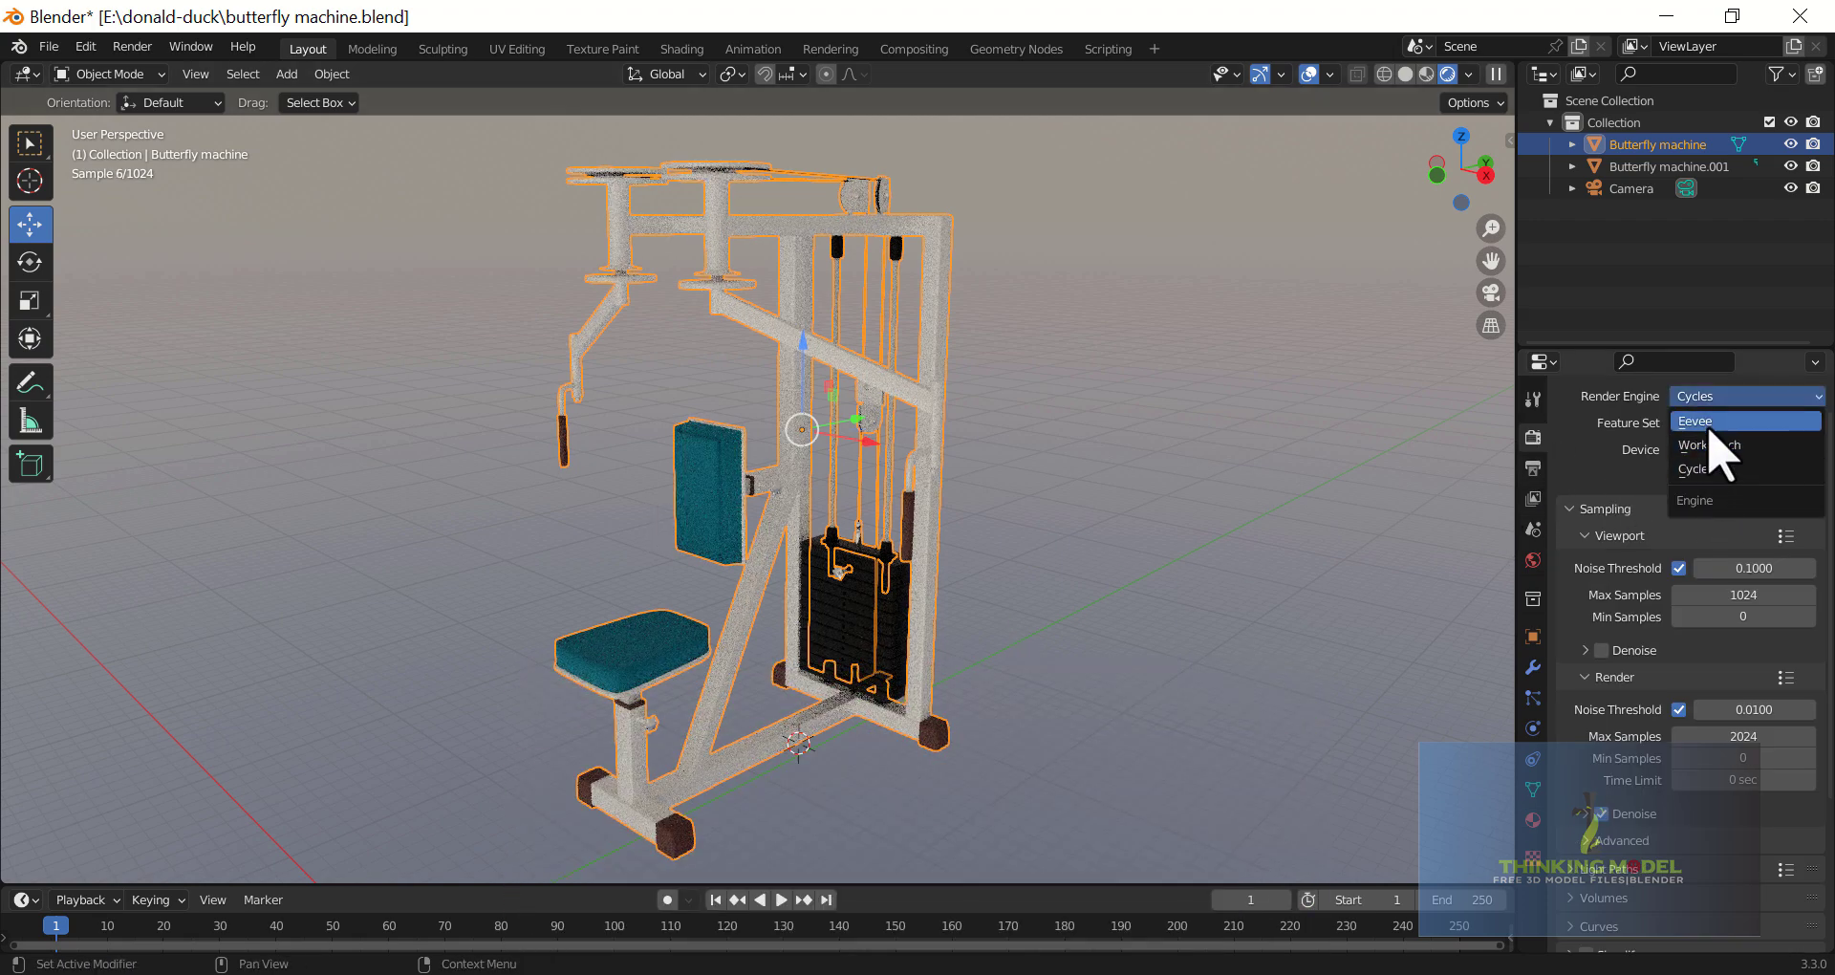
Switch the render engine to Eevee and orbit the rendered machine.
click(1709, 428)
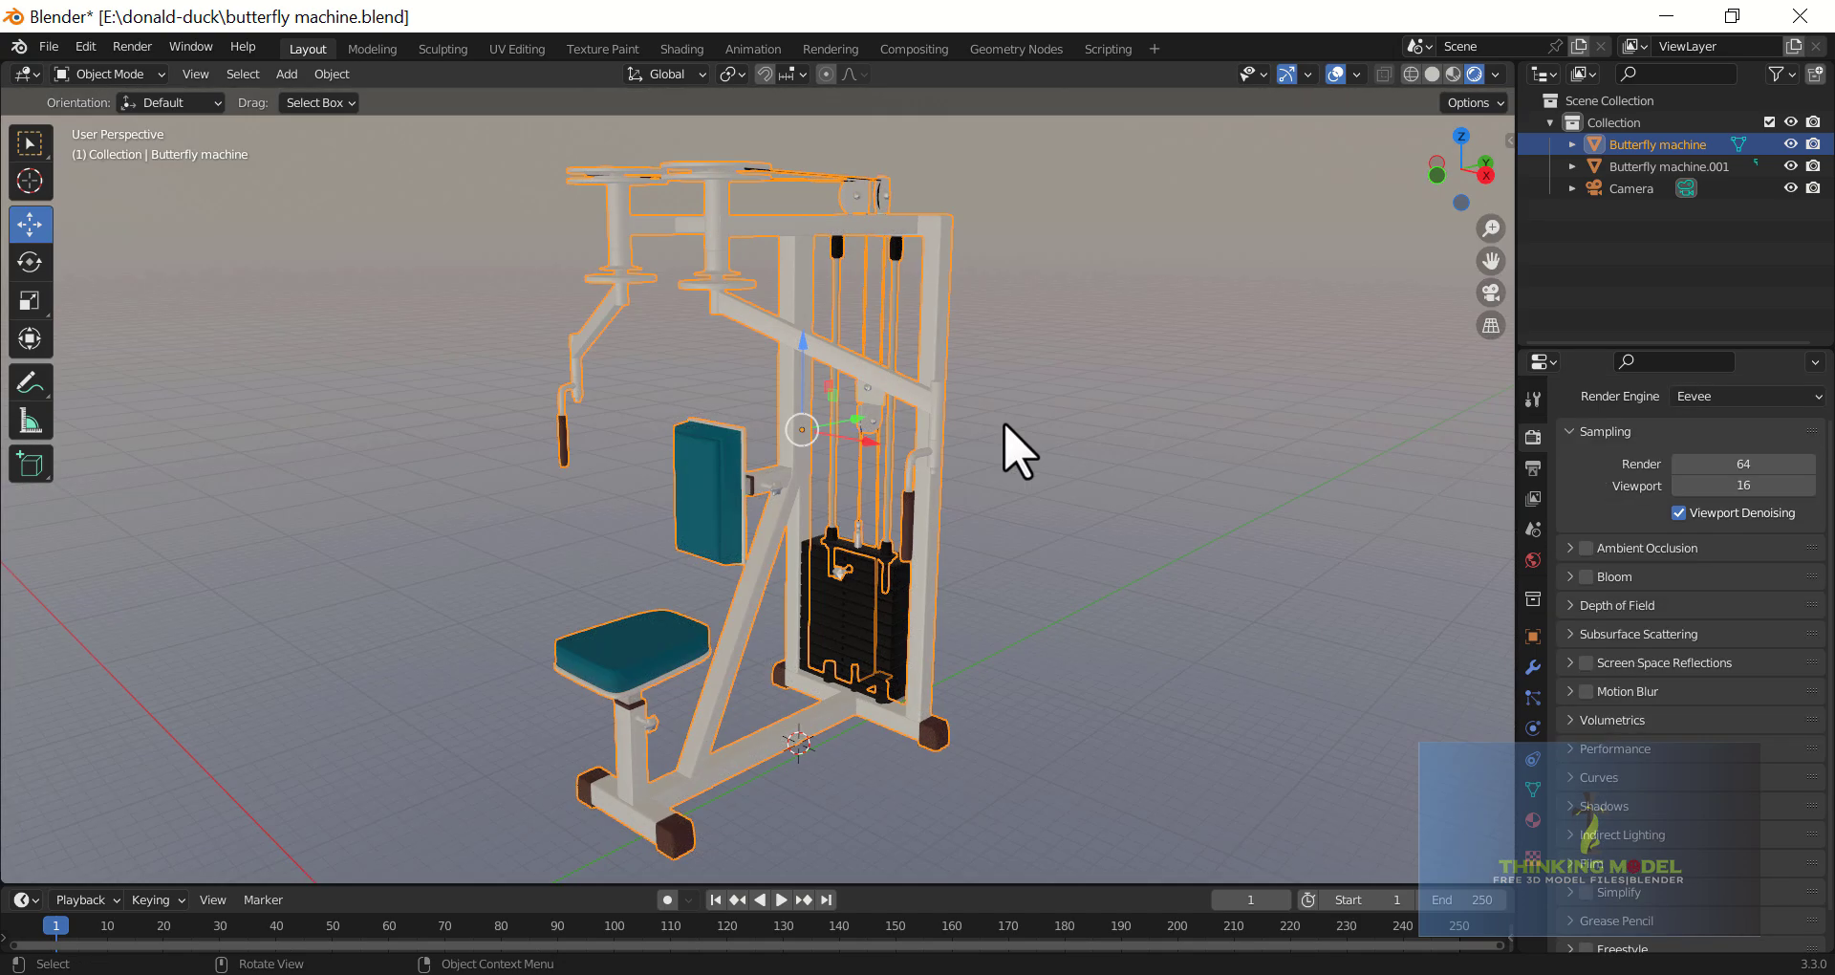
middle_drag(1016, 442, 1085, 445)
mouse_move(1078, 461)
middle_down()
mouse_move(1159, 508)
mouse_move(1135, 561)
mouse_move(1004, 561)
mouse_move(1189, 540)
middle_up()
click(1171, 519)
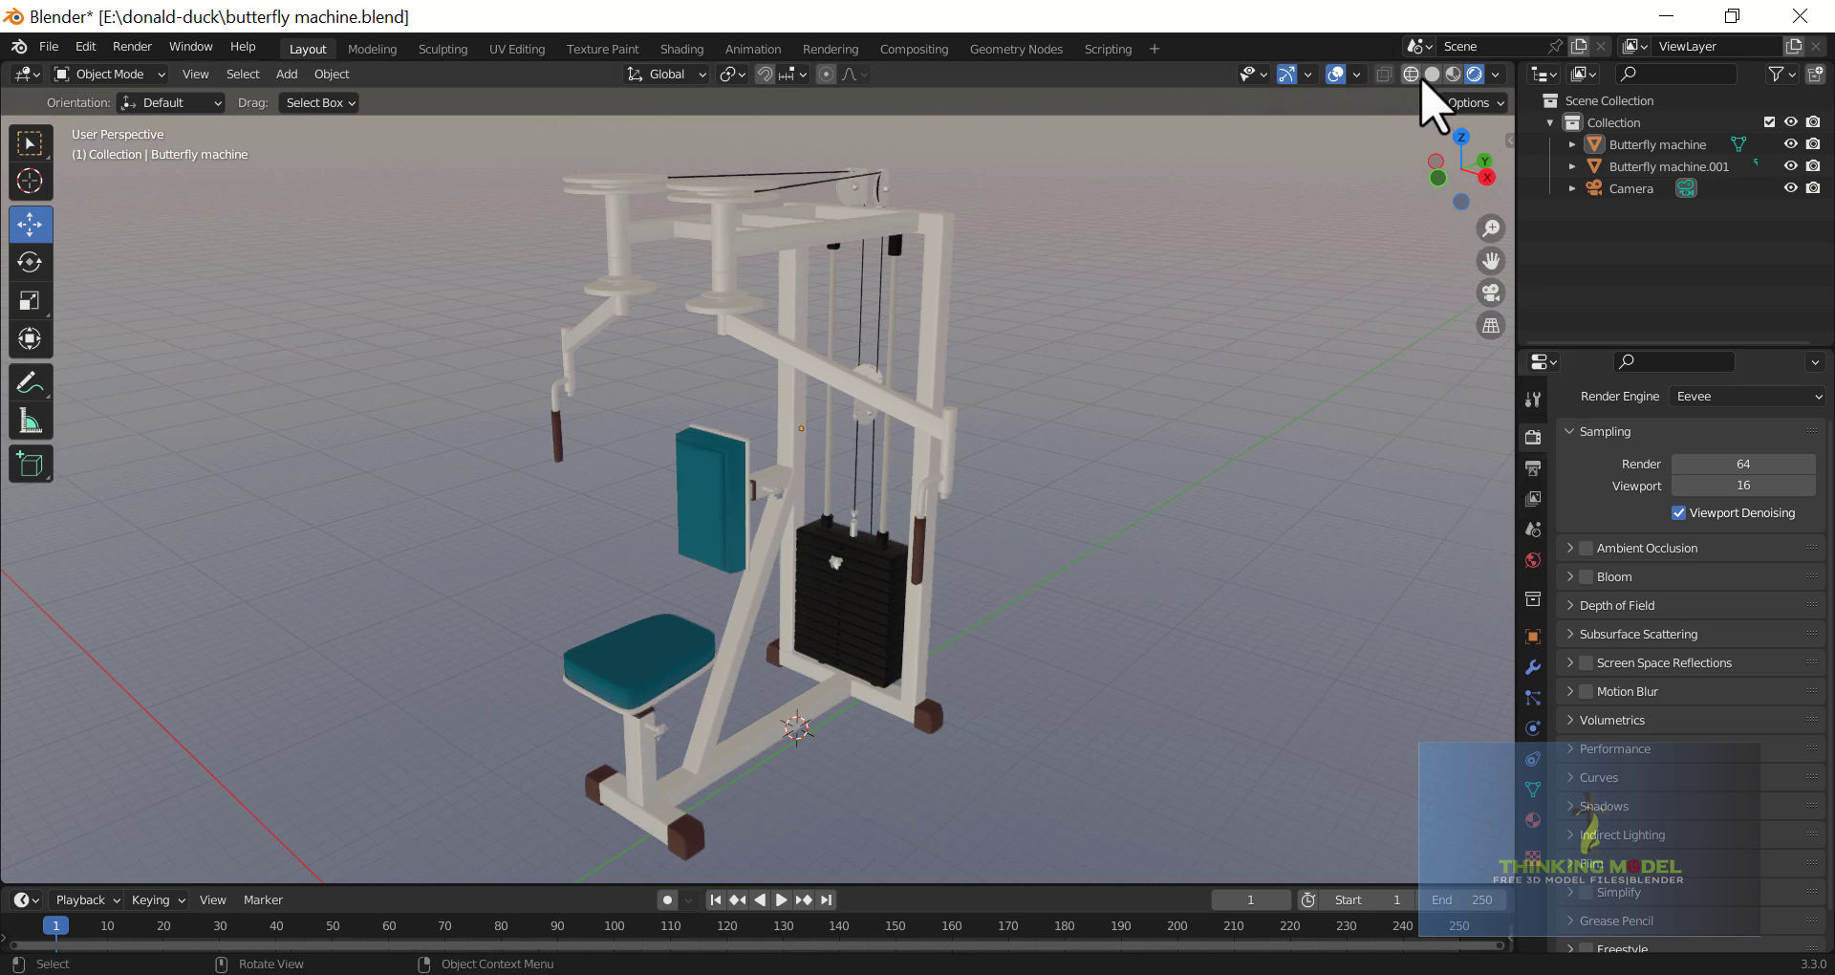
Return to Solid shading, orbit to a front-left view, and minimise Blender.
click(1432, 74)
mouse_move(1196, 489)
middle_down()
mouse_move(1323, 435)
mouse_move(1114, 656)
mouse_move(1242, 663)
mouse_move(802, 712)
mouse_move(791, 692)
middle_up()
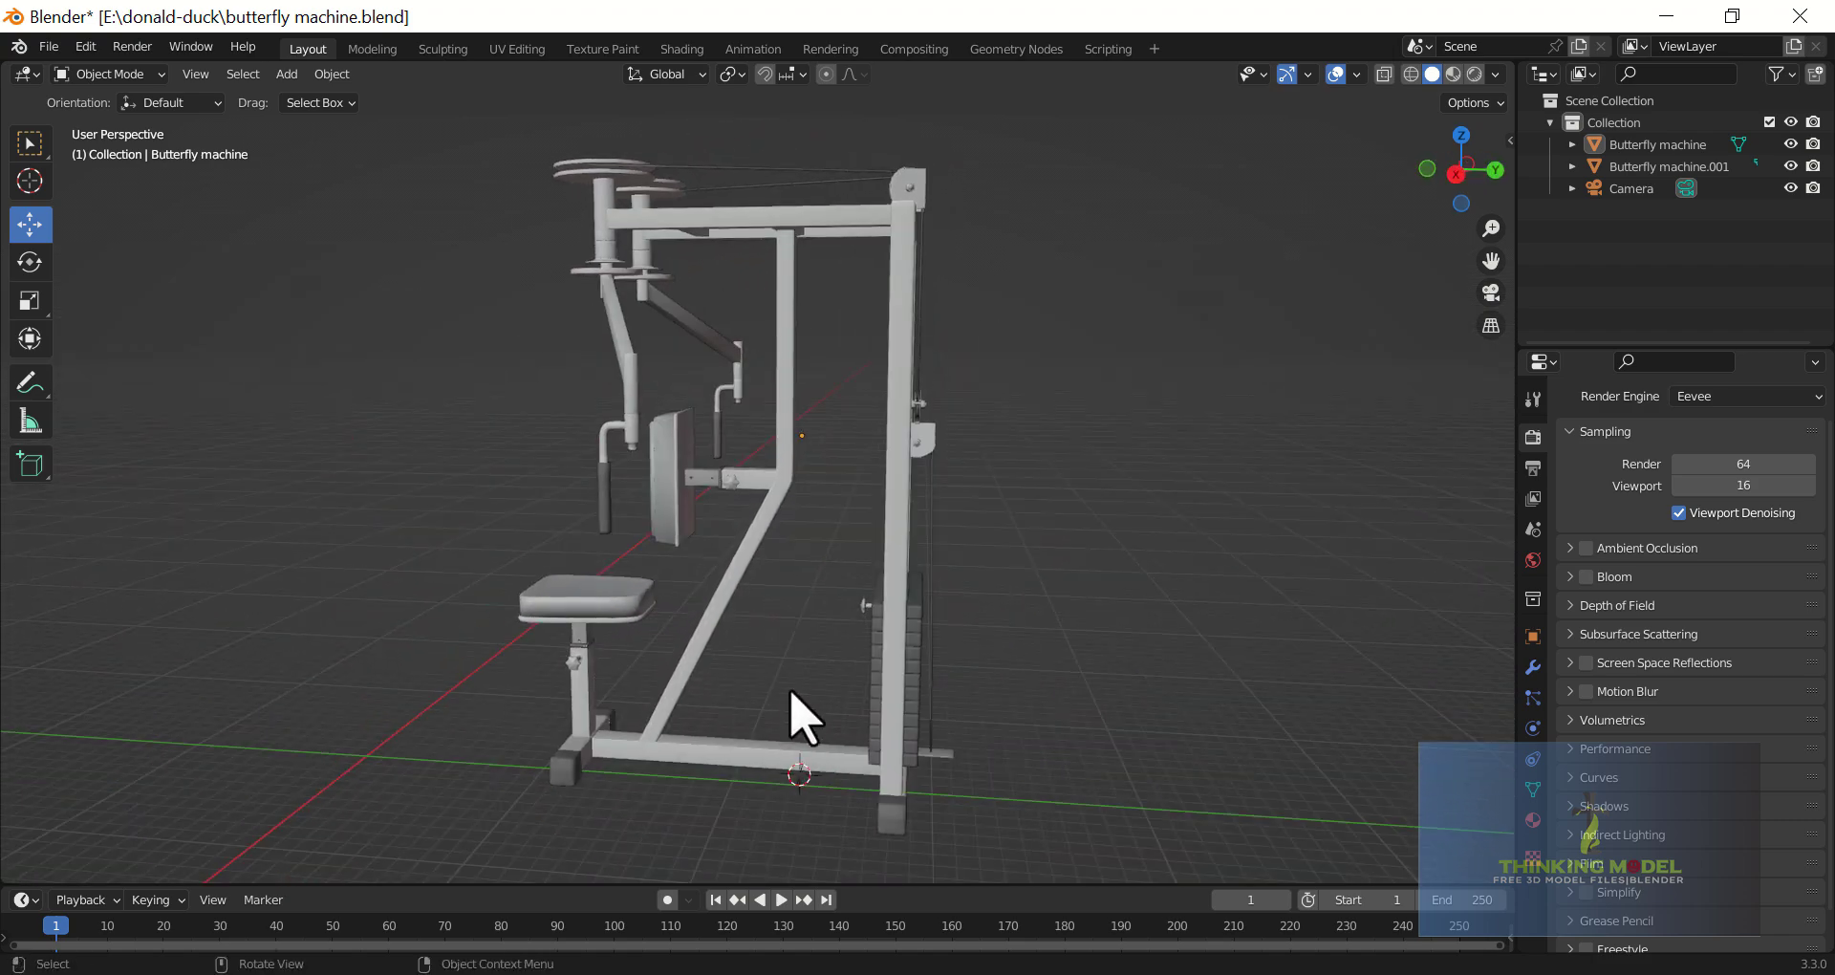
click(1685, 12)
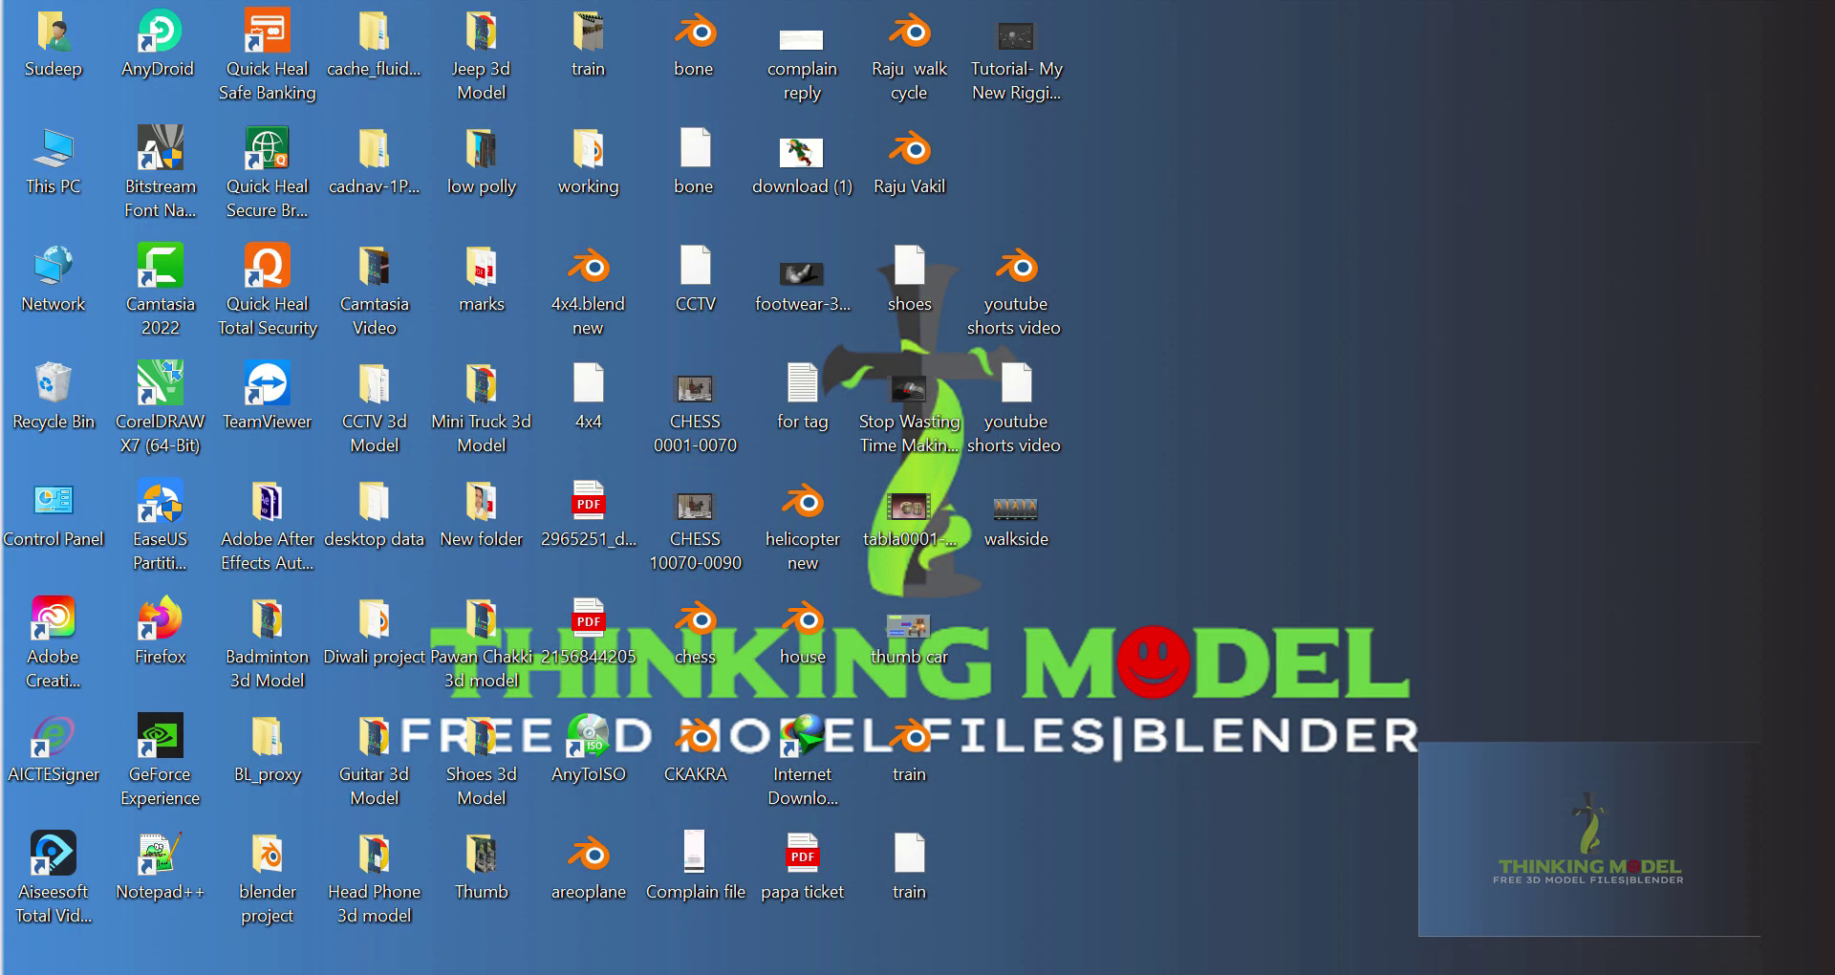